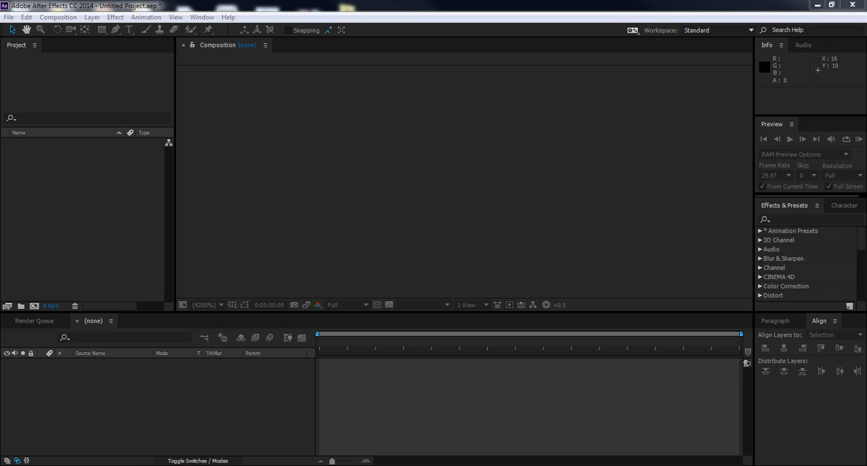
Step: Import You'r_Video_Clip.mov into the project and create a composition from it
{"action": "left_click_drag", "start_coordinate": [824, 275], "coordinate": [68, 220]}
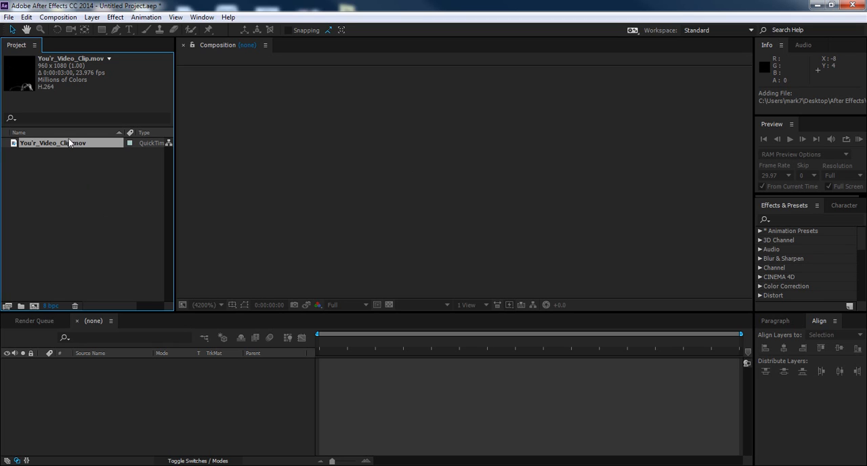
{"action": "left_click_drag", "start_coordinate": [72, 148], "coordinate": [35, 309]}
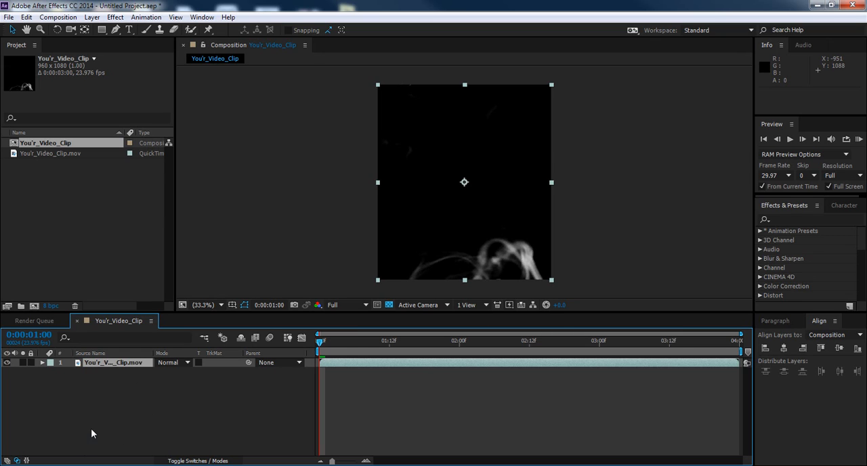
Step: Duplicate the You'r_Video_Clip.mov layer, set the lower copy's track matte to Luma Matte, and scrub through the result
{"action": "left_click", "coordinate": [122, 363]}
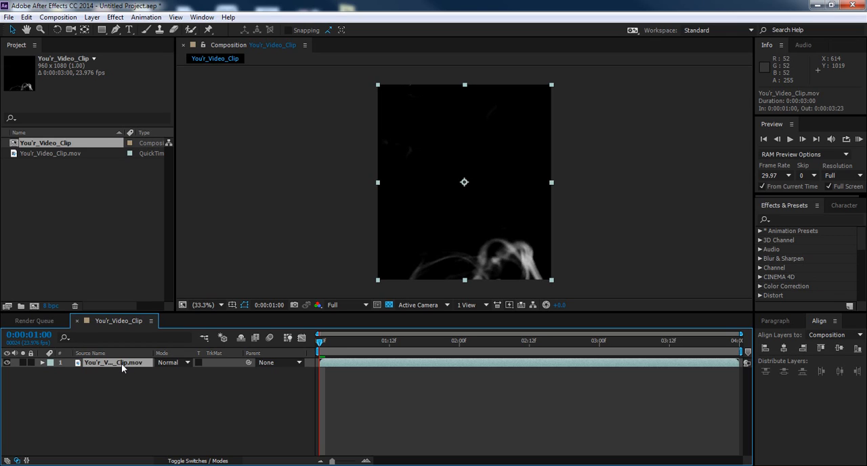
{"action": "key", "text": "ctrl+d"}
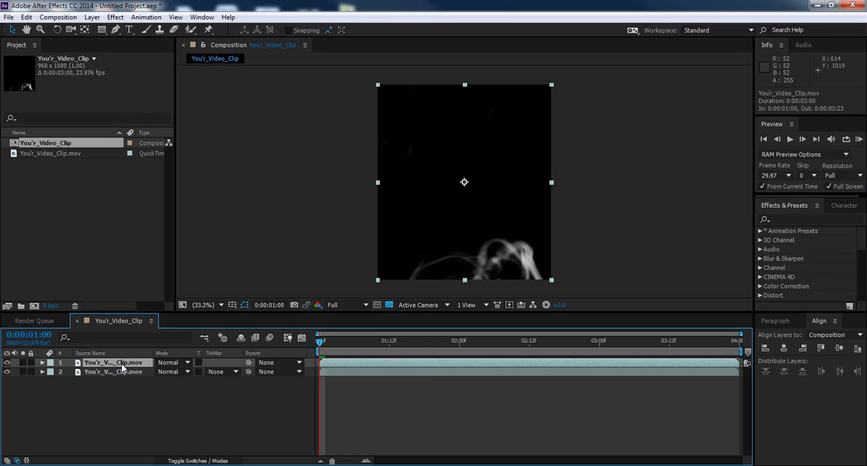
{"action": "left_click", "coordinate": [235, 371]}
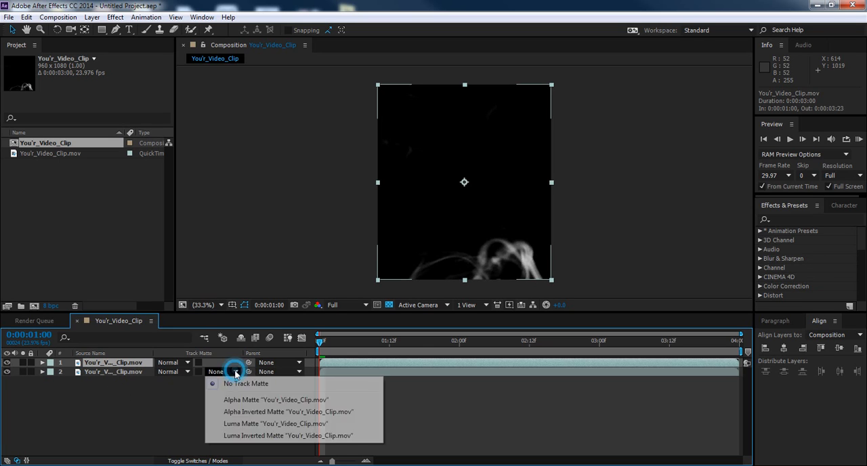
{"action": "left_click", "coordinate": [314, 425]}
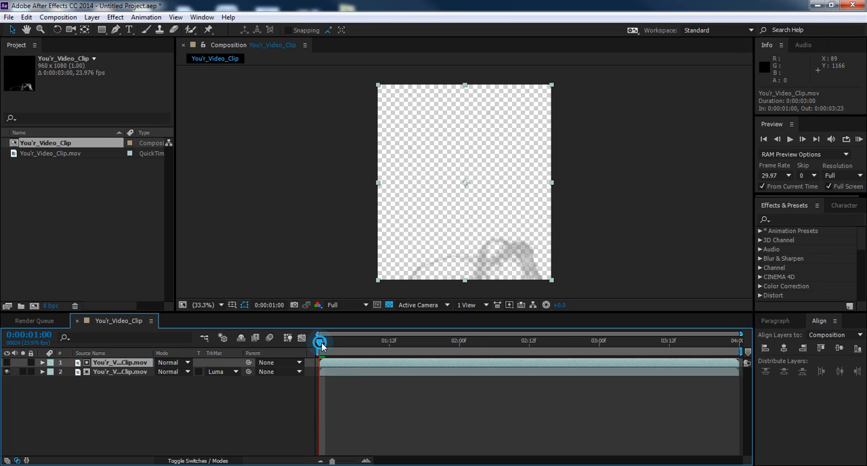
{"action": "left_click_drag", "start_coordinate": [321, 342], "coordinate": [525, 349]}
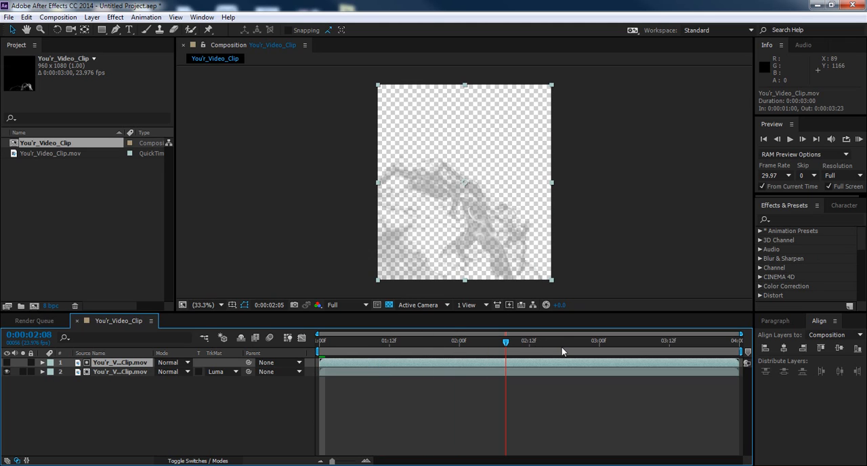
{"action": "left_click_drag", "start_coordinate": [471, 342], "coordinate": [314, 351]}
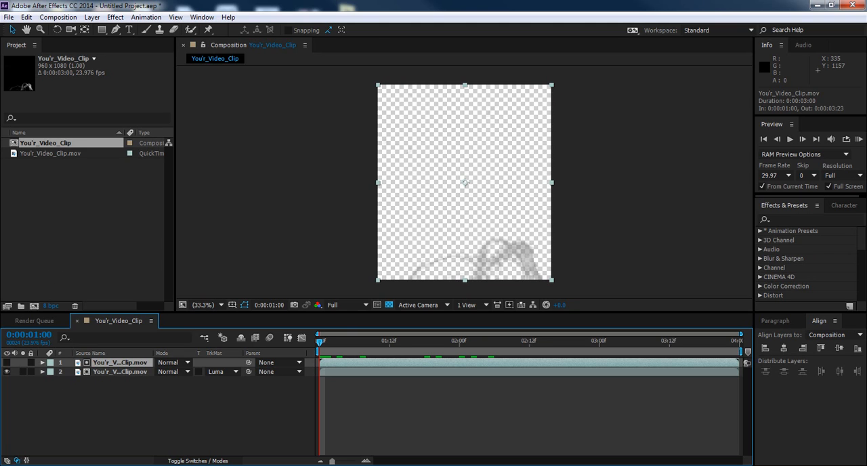
Step: Import Back Ground.mov and add it to the composition beneath the two clip layers
{"action": "left_click_drag", "start_coordinate": [735, 295], "coordinate": [80, 254]}
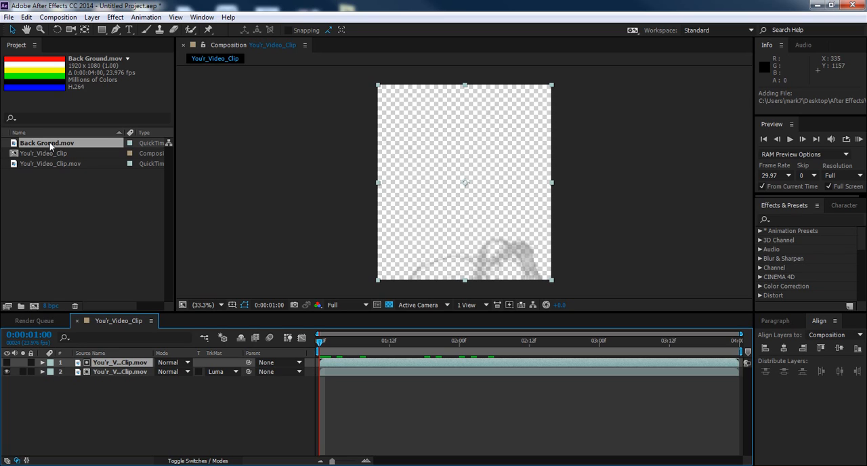
{"action": "left_click_drag", "start_coordinate": [51, 142], "coordinate": [108, 395]}
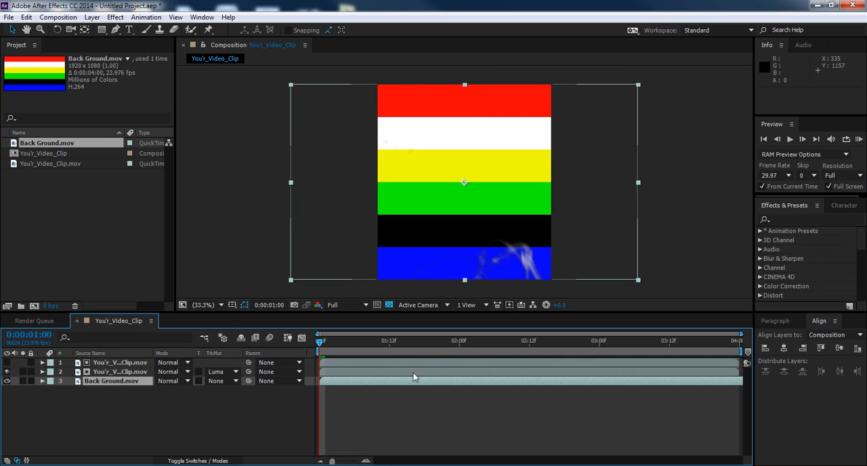
Step: Preview the matted smoke over the coloured stripes, return to the start, and hide the Back Ground.mov layer
{"action": "left_click_drag", "start_coordinate": [322, 344], "coordinate": [343, 344]}
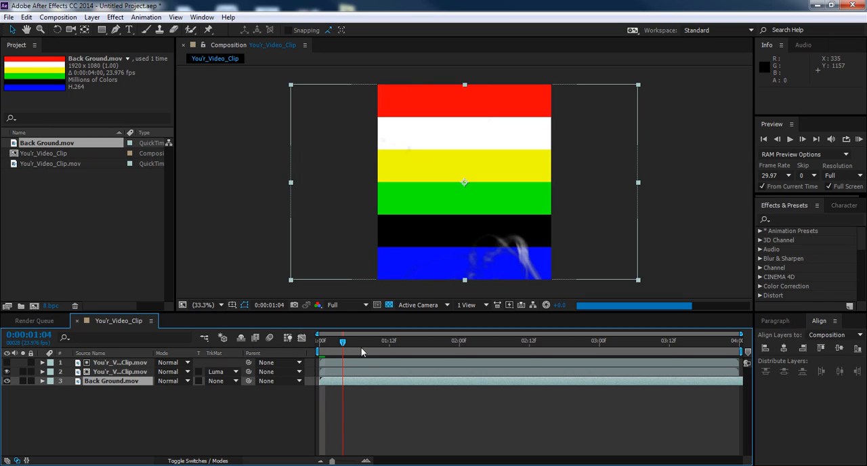
{"action": "key", "text": "space"}
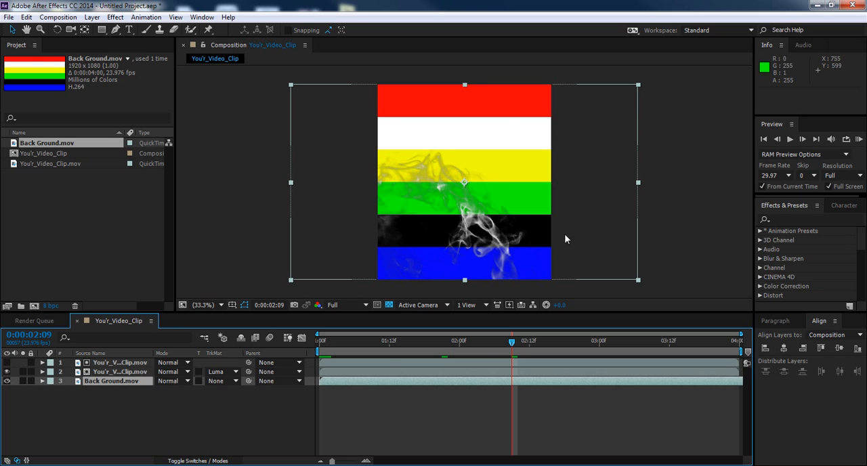
{"action": "left_click_drag", "start_coordinate": [513, 343], "coordinate": [441, 352]}
{"action": "left_click_drag", "start_coordinate": [378, 350], "coordinate": [321, 353]}
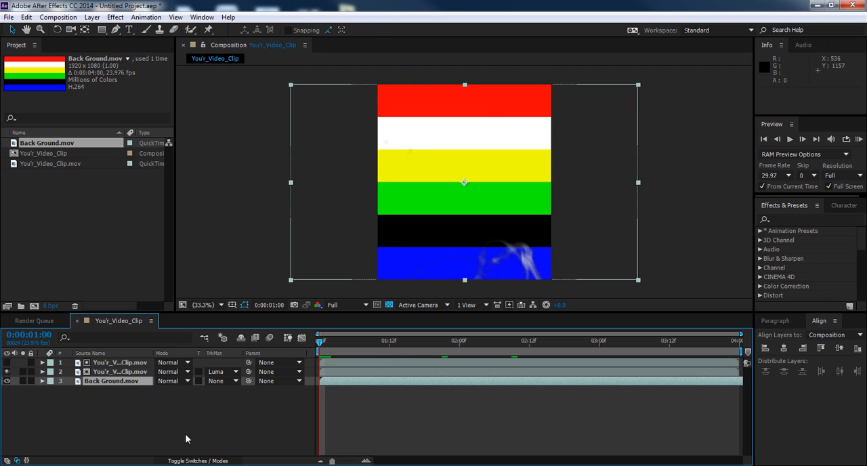
{"action": "left_click", "coordinate": [111, 407]}
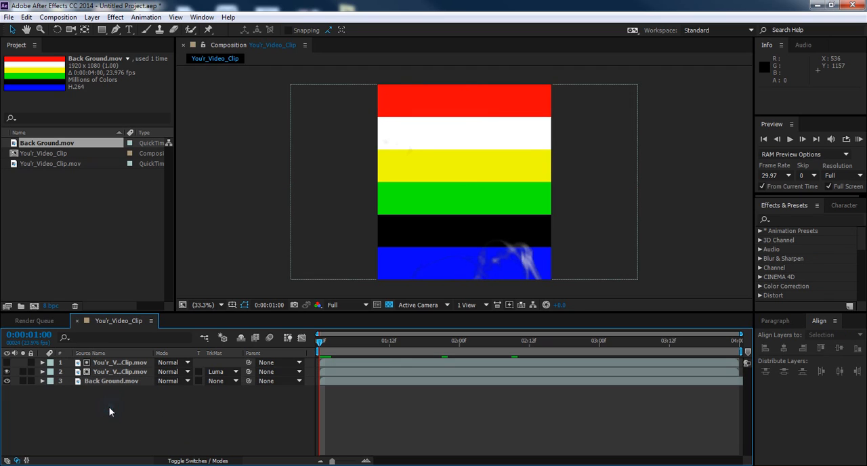
{"action": "left_click", "coordinate": [7, 381]}
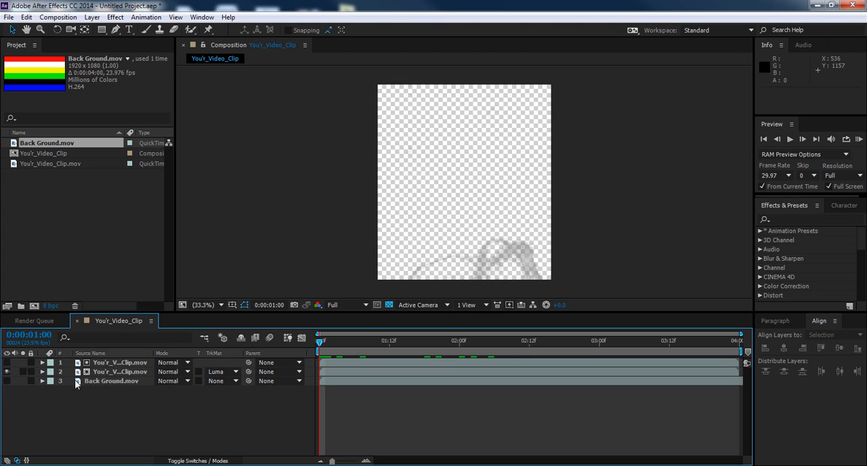
Step: Pre-compose the two You'r_Video_Clip.mov layers as "Luma Original", moving all attributes into the new composition
{"action": "left_click", "coordinate": [130, 373]}
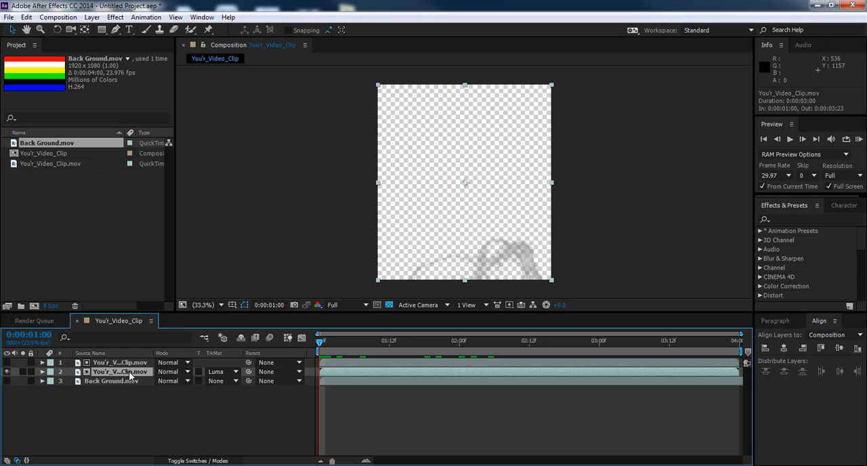
{"action": "left_click", "coordinate": [123, 364], "text": "shift"}
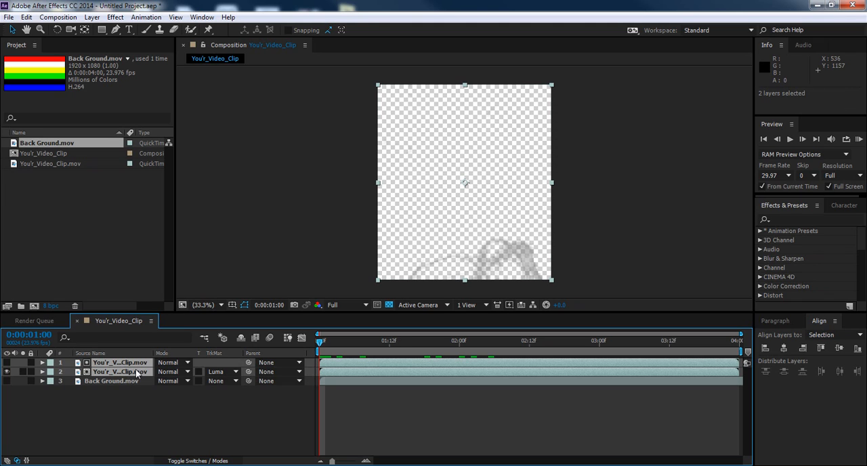
{"action": "right_click", "coordinate": [129, 373]}
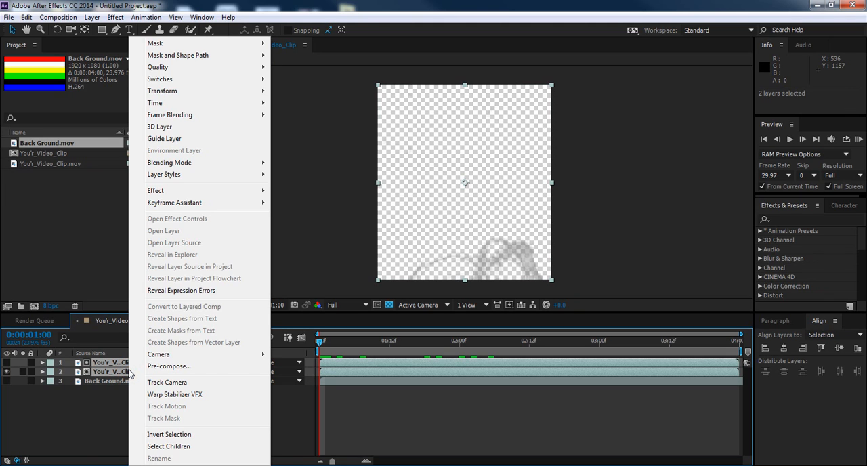
{"action": "left_click", "coordinate": [189, 367]}
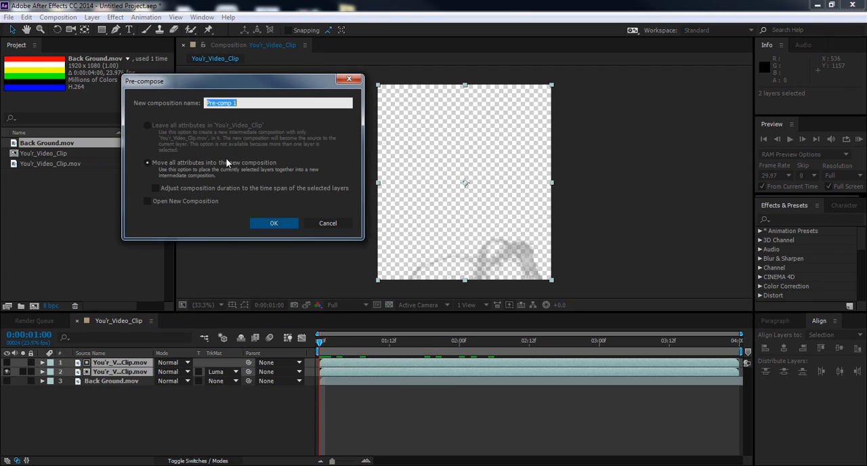
{"action": "left_click", "coordinate": [268, 102]}
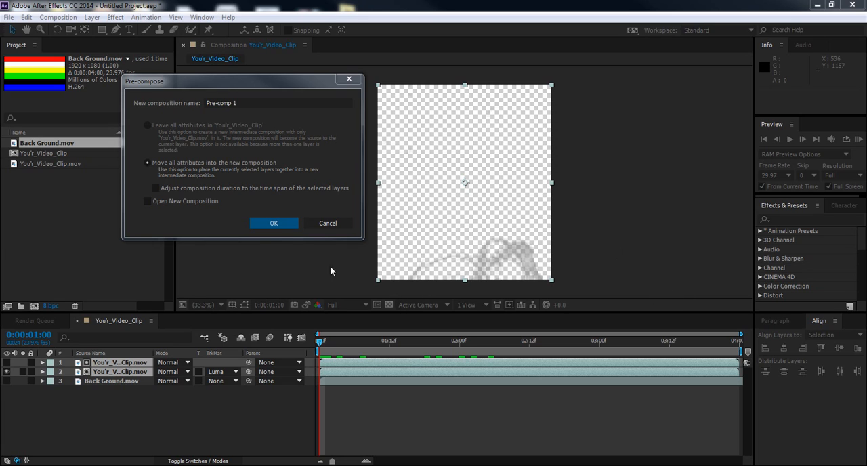
{"action": "left_click", "coordinate": [245, 103]}
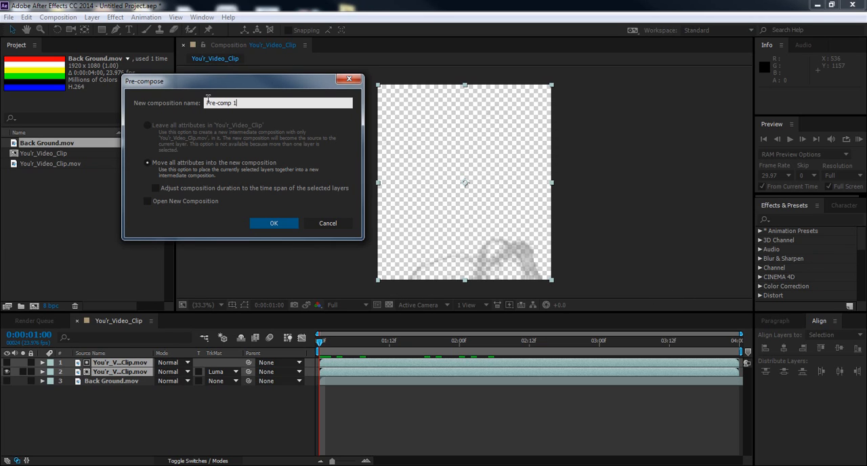
{"action": "left_click", "coordinate": [249, 102]}
{"action": "left_click_drag", "start_coordinate": [250, 102], "coordinate": [207, 103]}
{"action": "right_click", "coordinate": [209, 103]}
{"action": "left_click", "coordinate": [262, 152]}
{"action": "left_click", "coordinate": [274, 224]}
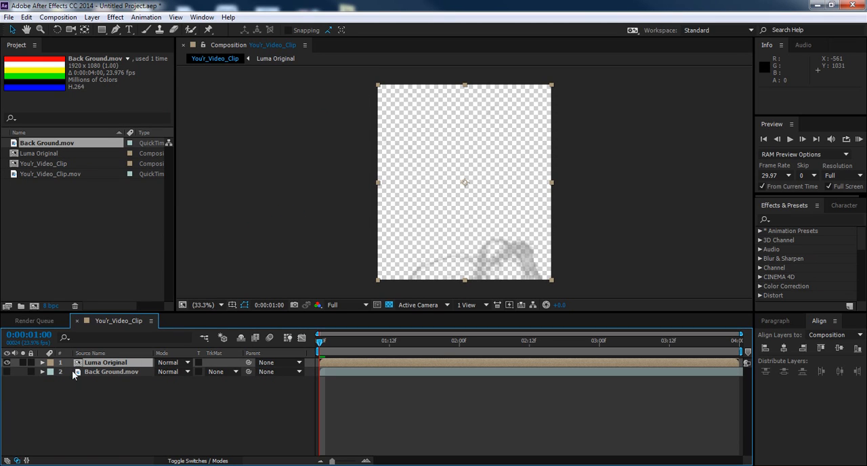
Step: Show the Back Ground.mov layer briefly to check Luma Original over the stripes, and hide it again
{"action": "left_click", "coordinate": [8, 381]}
{"action": "left_click", "coordinate": [6, 372]}
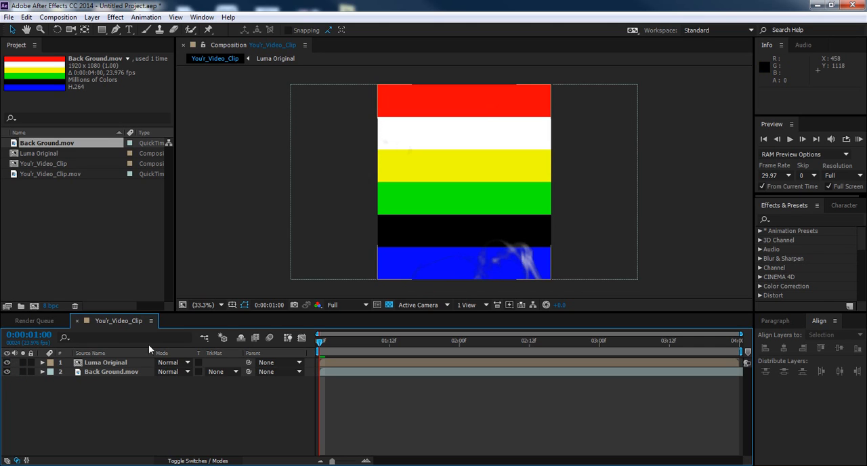
{"action": "left_click", "coordinate": [7, 372]}
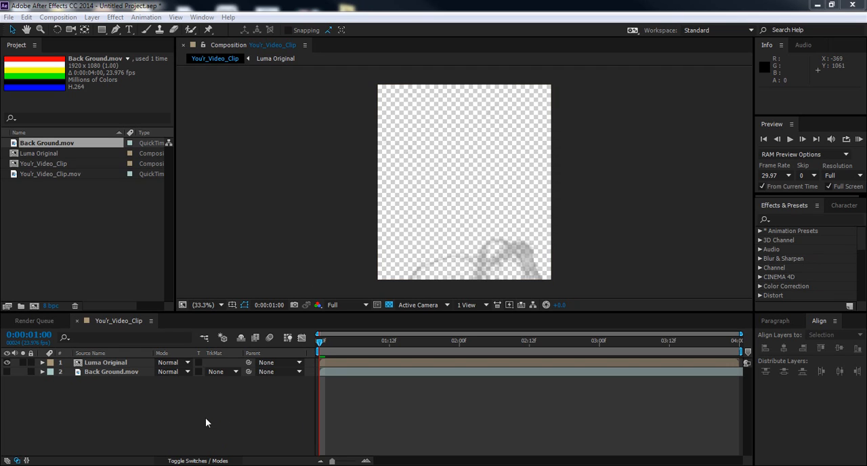
Step: Create a white 960 x 1080 px solid layer named "W BG"
{"action": "right_click", "coordinate": [174, 414]}
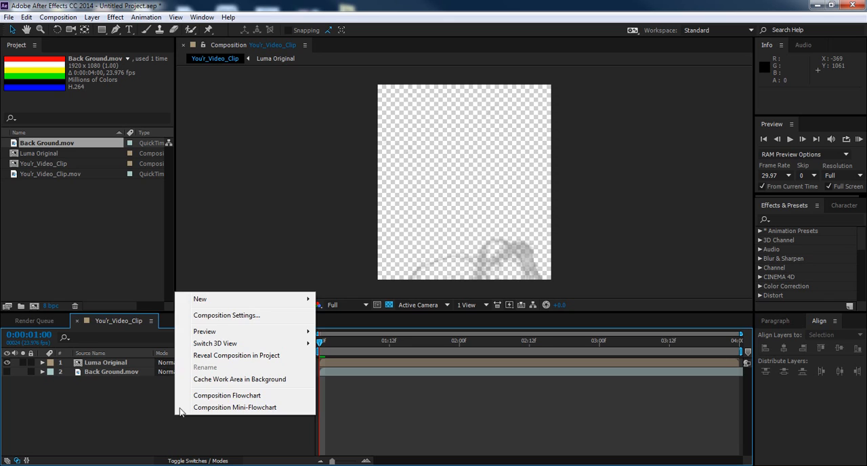
{"action": "mouse_move", "coordinate": [253, 308]}
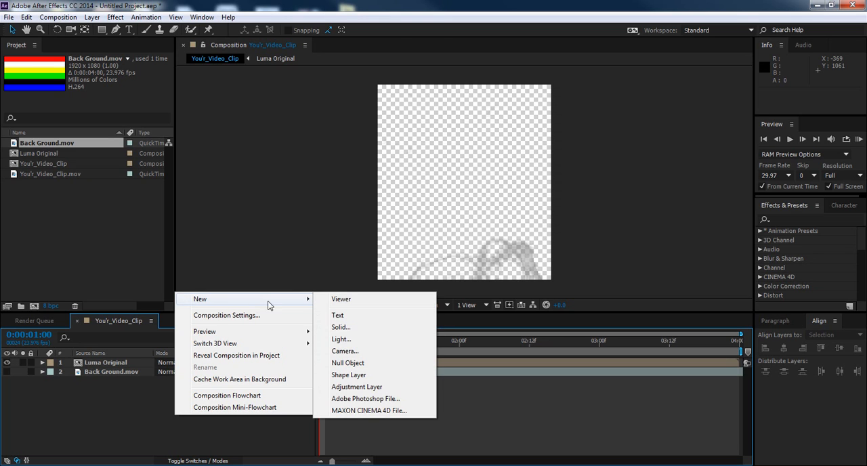
{"action": "left_click", "coordinate": [339, 328]}
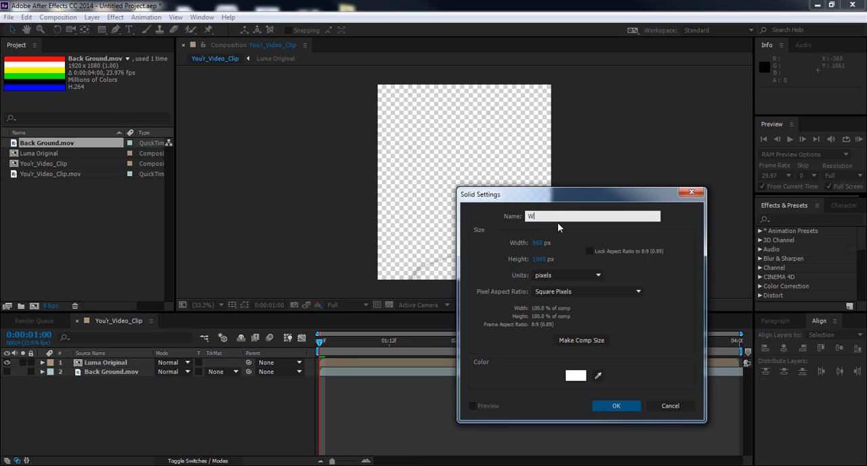
{"action": "type", "text": "W BG"}
{"action": "left_click", "coordinate": [614, 404]}
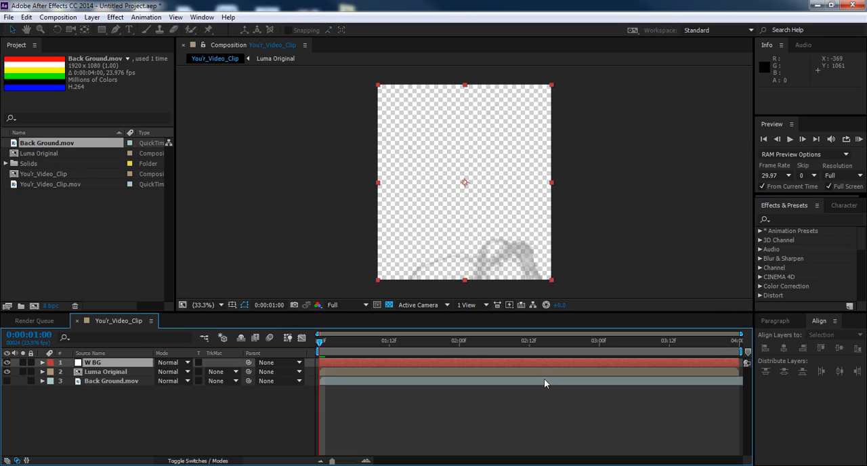
Step: Move the W BG solid directly beneath Luma Original and scrub through the smoke over white
{"action": "left_click_drag", "start_coordinate": [102, 363], "coordinate": [112, 382]}
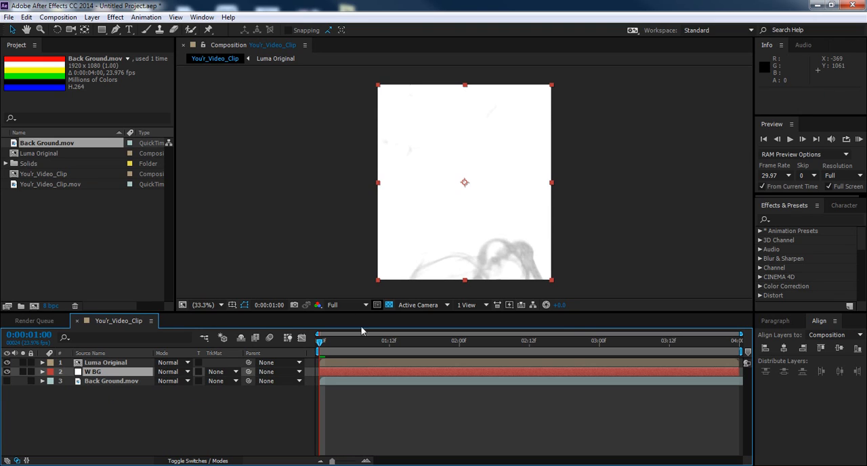
{"action": "left_click_drag", "start_coordinate": [319, 342], "coordinate": [393, 346]}
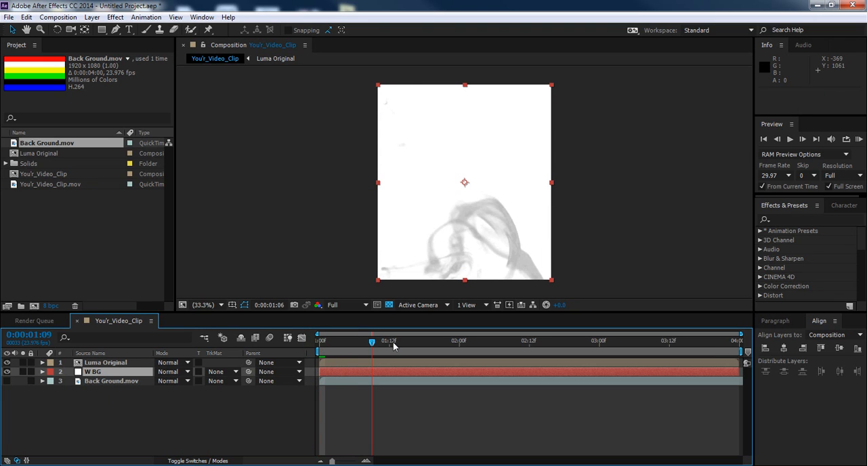
{"action": "left_click_drag", "start_coordinate": [459, 346], "coordinate": [312, 358]}
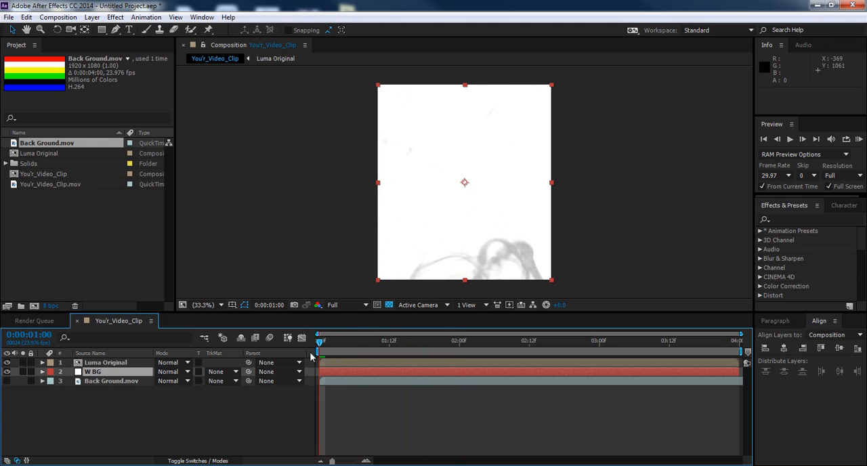
Step: Pre-compose the Luma Original and W BG layers together as "LumaGrey", moving all attributes into the new composition
{"action": "left_click", "coordinate": [94, 364], "text": "ctrl"}
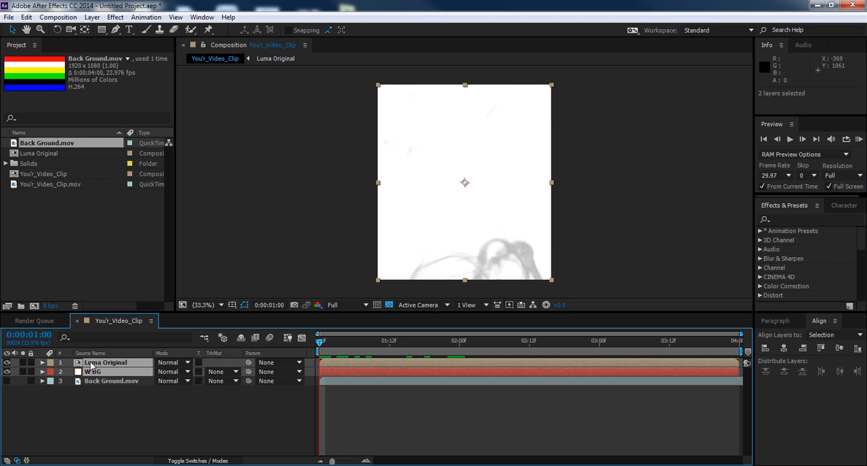
{"action": "right_click", "coordinate": [93, 366]}
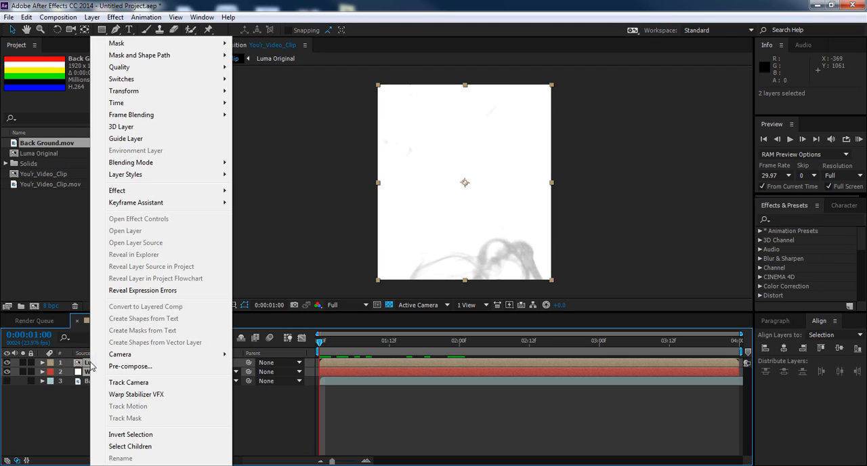
{"action": "left_click", "coordinate": [147, 369]}
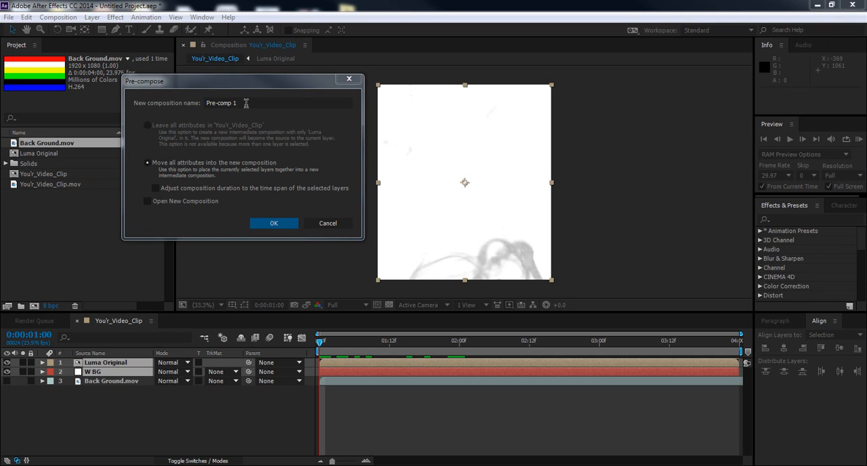
{"action": "left_click", "coordinate": [246, 103]}
{"action": "right_click", "coordinate": [225, 103]}
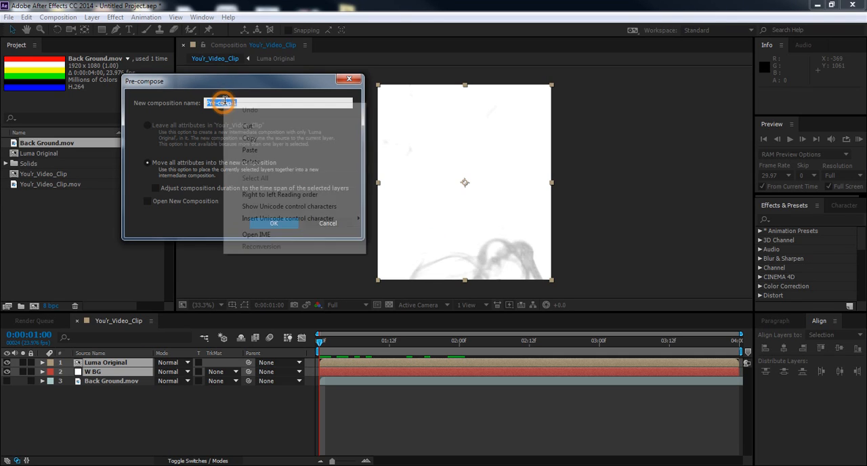
{"action": "left_click", "coordinate": [250, 150]}
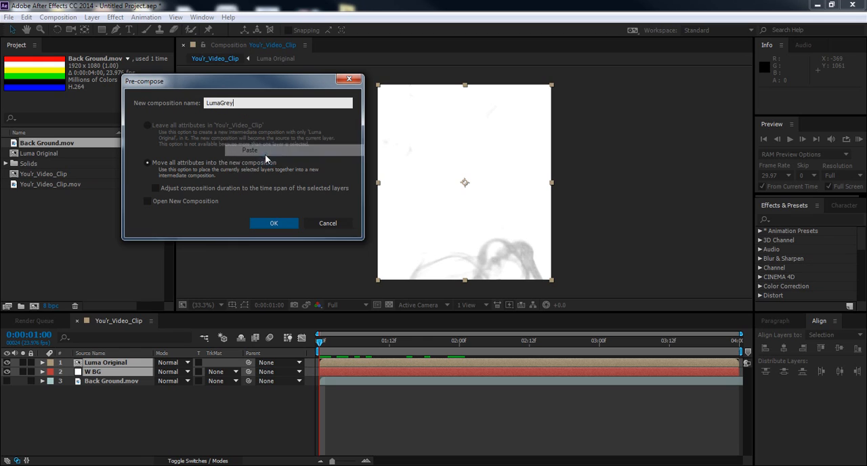
{"action": "left_click", "coordinate": [274, 223]}
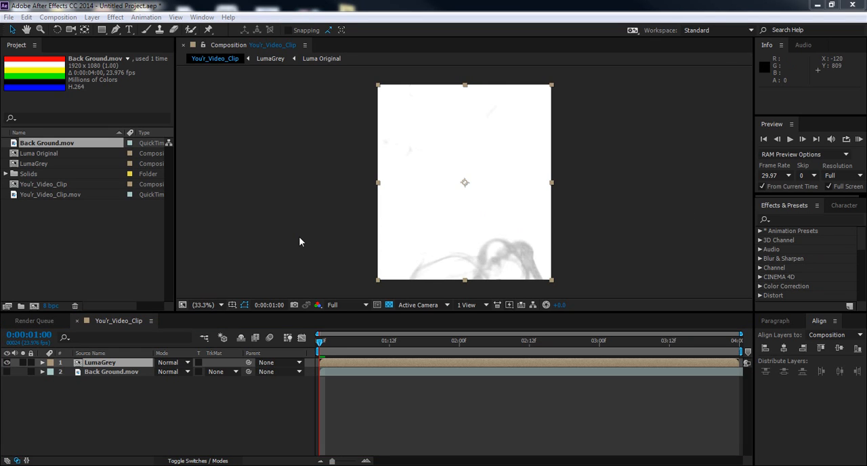
Step: Add the Luma Original composition as a layer above LumaGrey, and toggle its visibility off and on to compare the smoke
{"action": "left_click", "coordinate": [42, 154]}
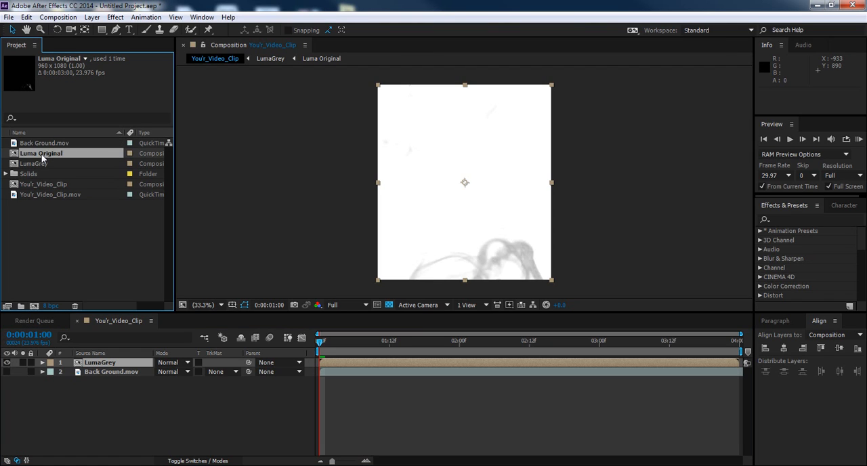
{"action": "left_click_drag", "start_coordinate": [41, 153], "coordinate": [95, 363]}
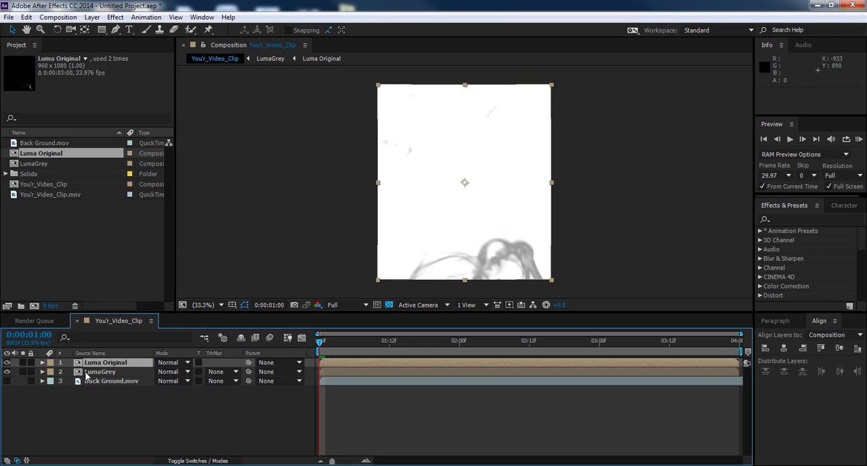
{"action": "left_click", "coordinate": [6, 362]}
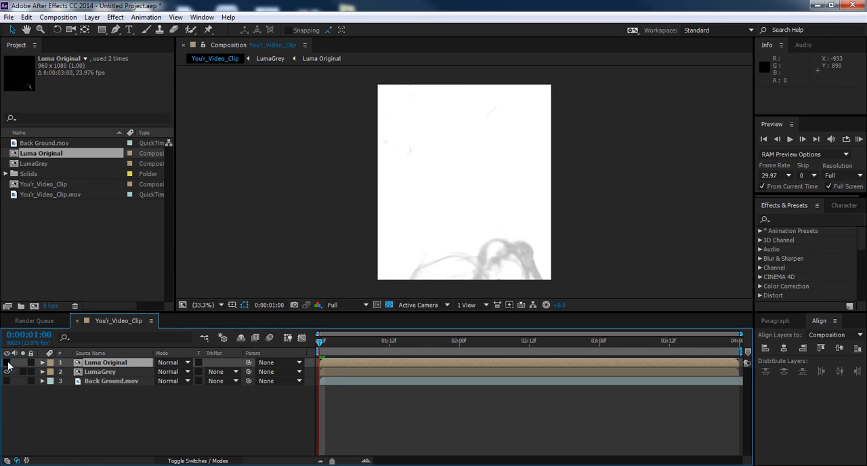
{"action": "left_click", "coordinate": [7, 363]}
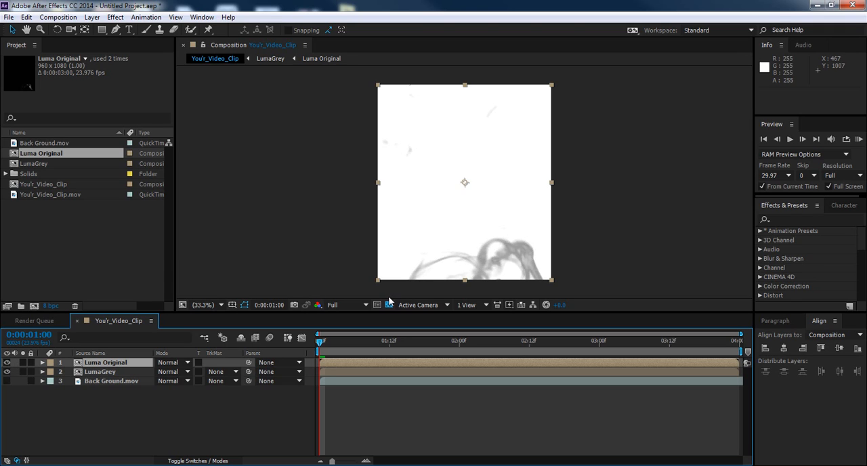
Step: Pre-compose the Luma Original and LumaGrey layers as "invert me", moving all attributes into the new composition
{"action": "left_click", "coordinate": [109, 371], "text": "shift"}
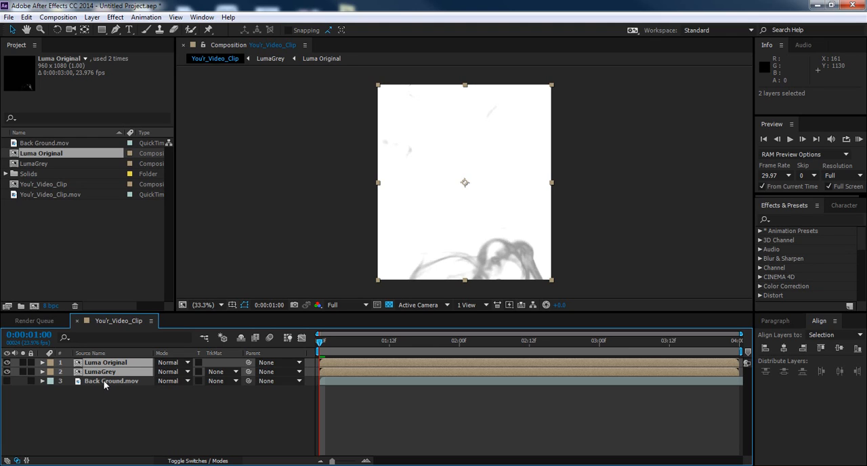
{"action": "right_click", "coordinate": [107, 373]}
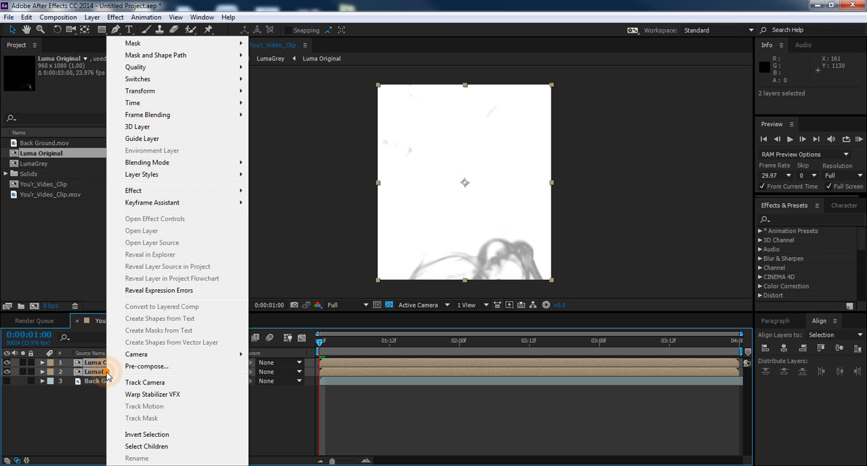
{"action": "left_click", "coordinate": [168, 367]}
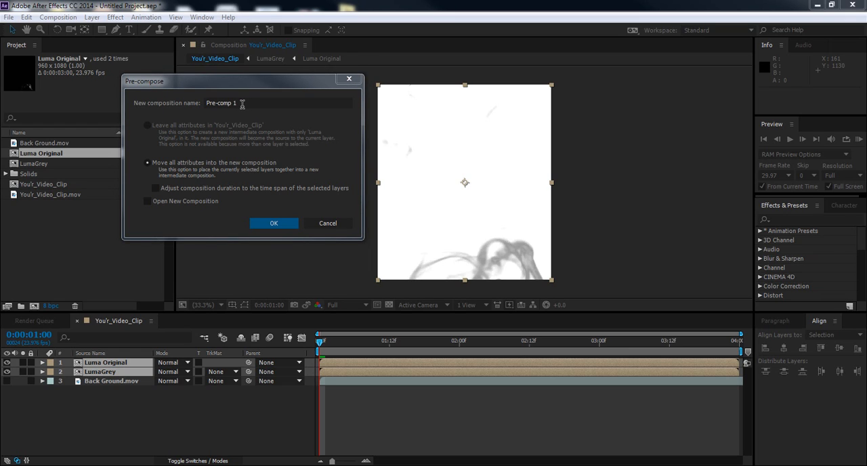
{"action": "left_click", "coordinate": [242, 103]}
{"action": "right_click", "coordinate": [243, 105]}
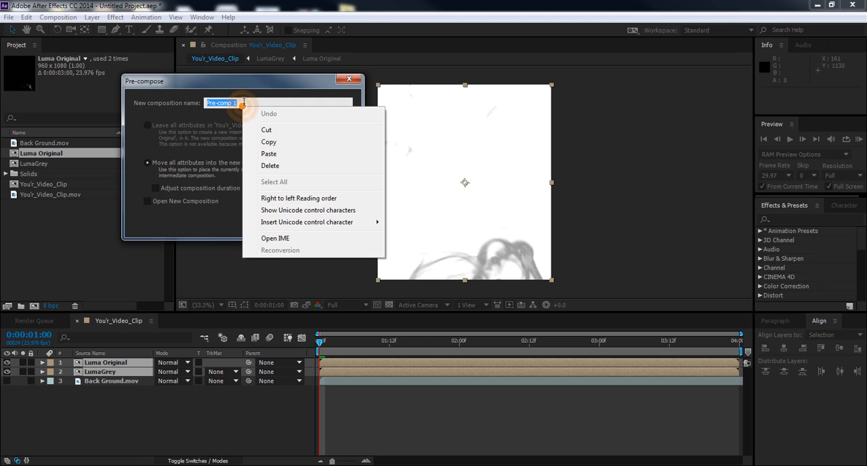
{"action": "left_click", "coordinate": [320, 154]}
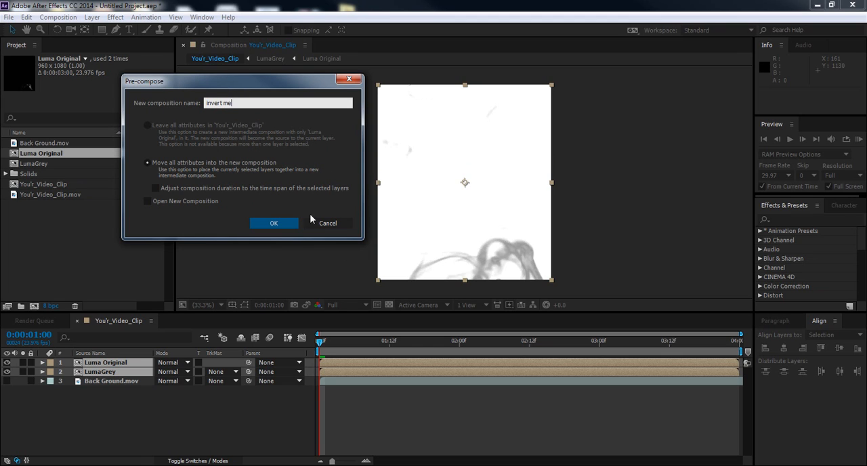
{"action": "left_click", "coordinate": [281, 226]}
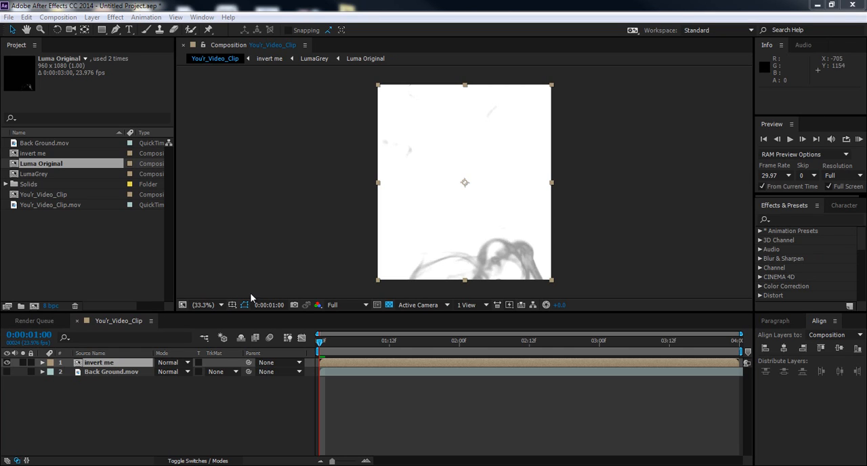
Step: Apply the Curves color correction effect to the invert me layer and bring its effect controls into view
{"action": "left_click", "coordinate": [105, 363]}
{"action": "right_click", "coordinate": [104, 365]}
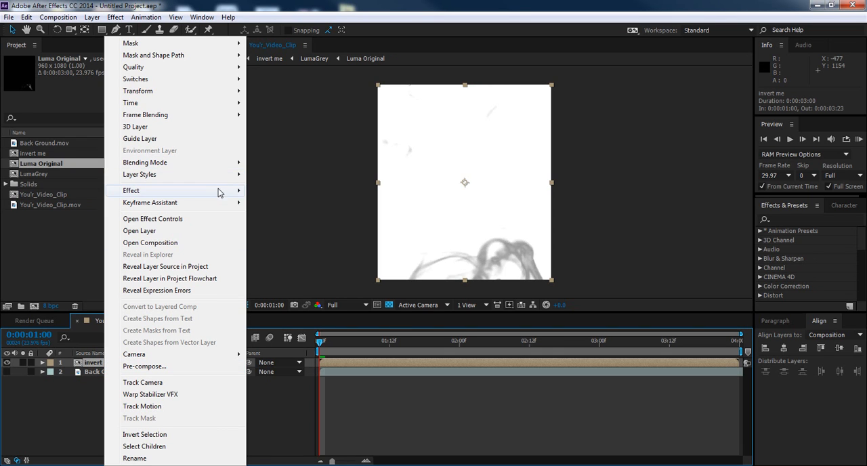
{"action": "left_click", "coordinate": [116, 16]}
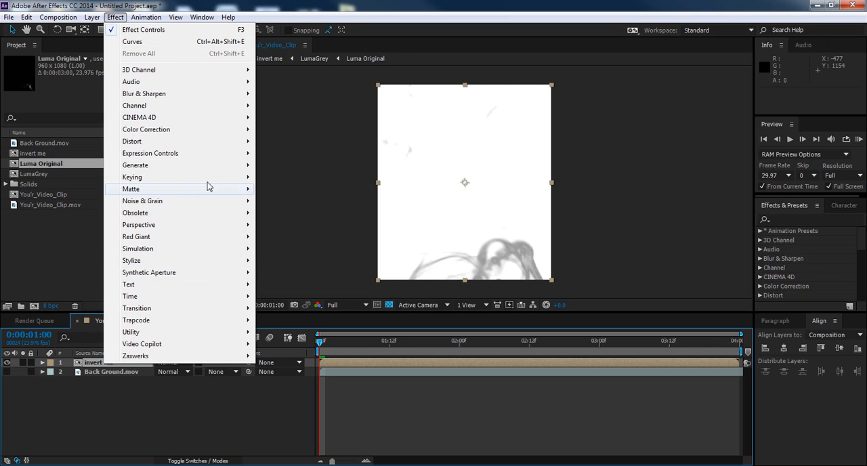
{"action": "mouse_move", "coordinate": [210, 172]}
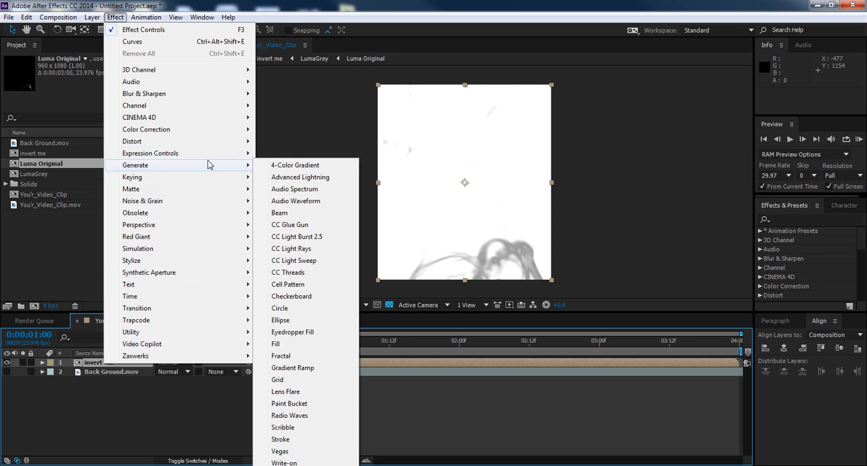
{"action": "mouse_move", "coordinate": [236, 132]}
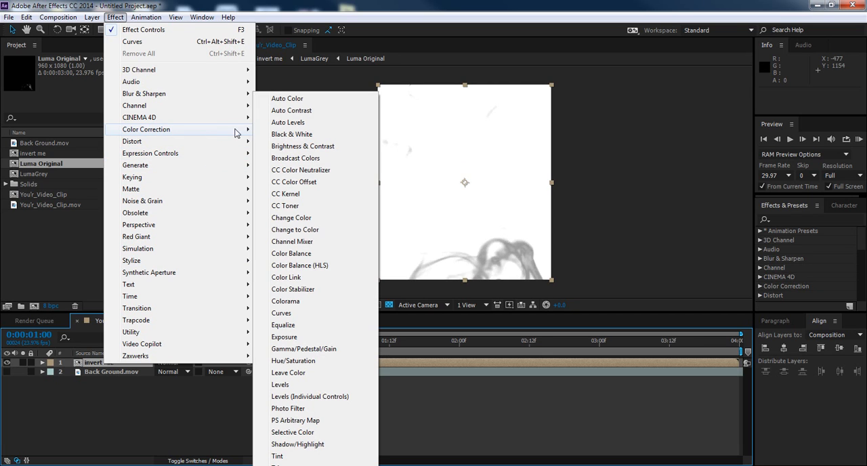
{"action": "left_click", "coordinate": [282, 313]}
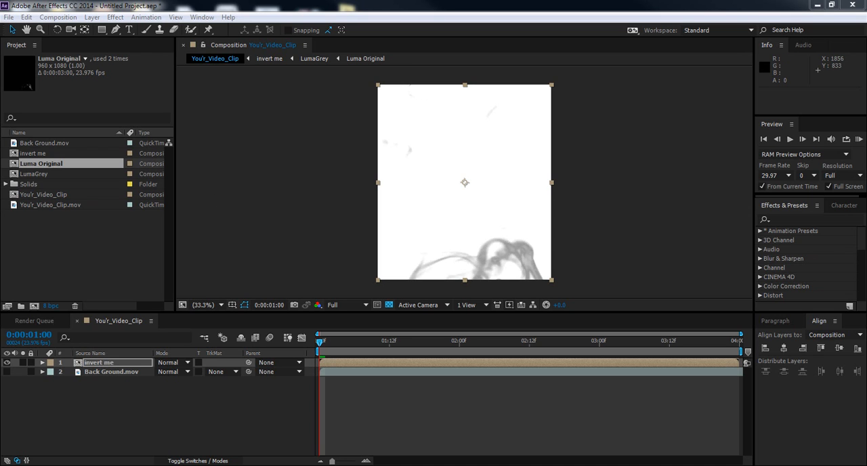
{"action": "left_click_drag", "start_coordinate": [866, 122], "coordinate": [459, 103]}
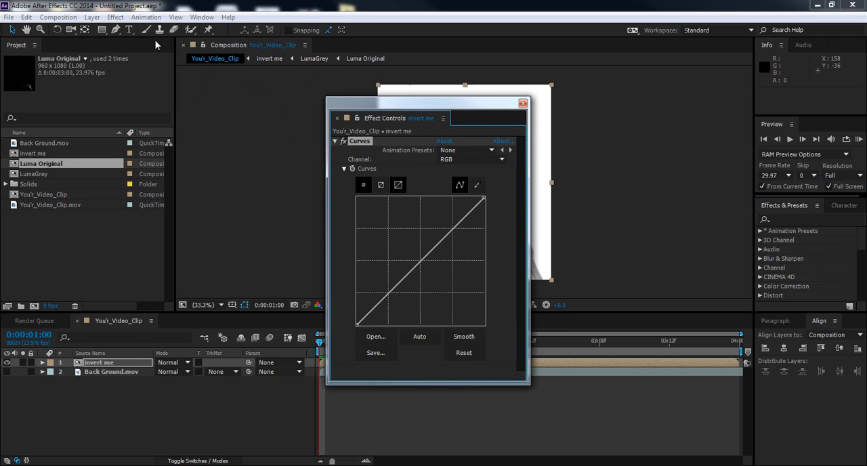
Step: Try the saved invert animation preset on the Curves effect, and reset the effect to its default curve
{"action": "left_click", "coordinate": [443, 119]}
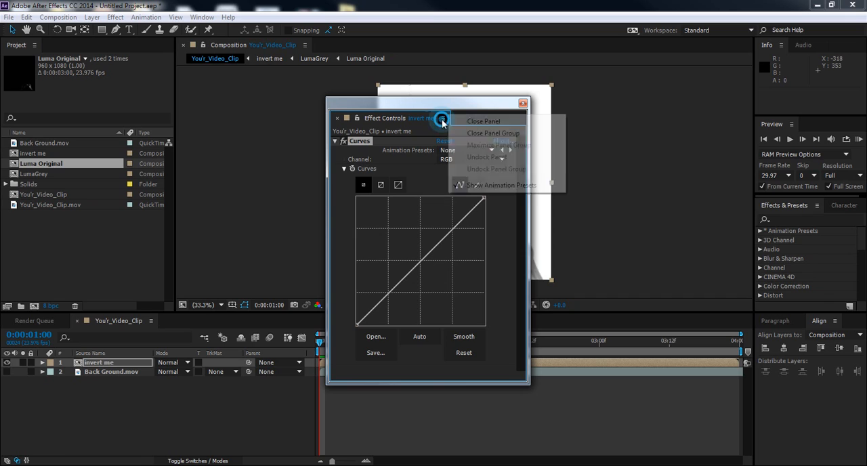
{"action": "left_click", "coordinate": [508, 214]}
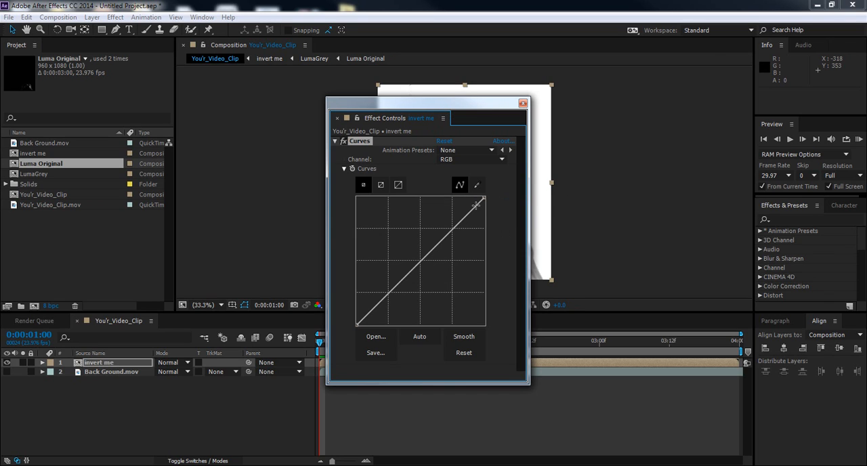
{"action": "left_click", "coordinate": [485, 151]}
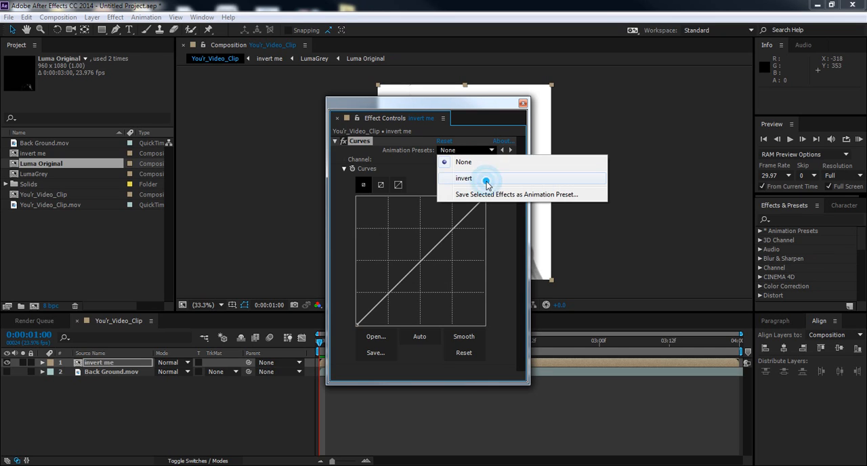
{"action": "left_click", "coordinate": [487, 178]}
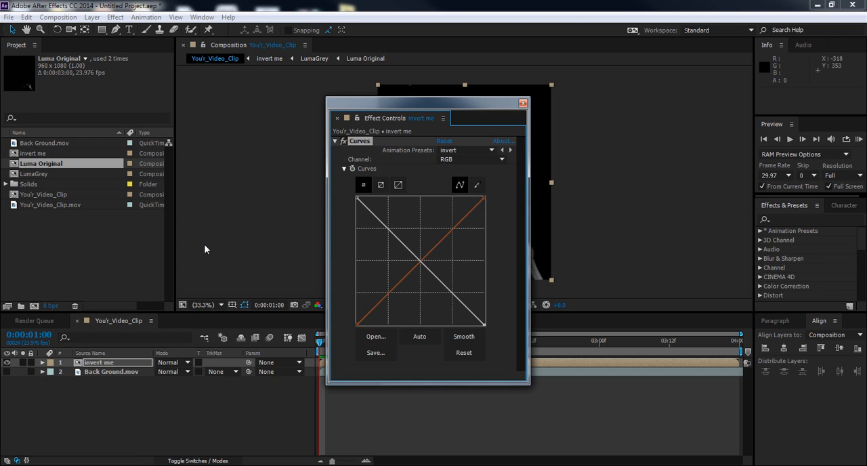
{"action": "left_click_drag", "start_coordinate": [468, 103], "coordinate": [304, 66]}
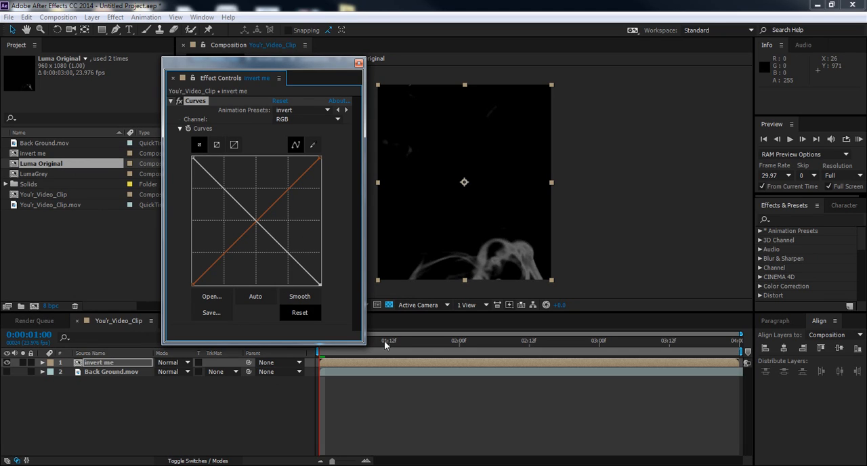
{"action": "left_click", "coordinate": [280, 100]}
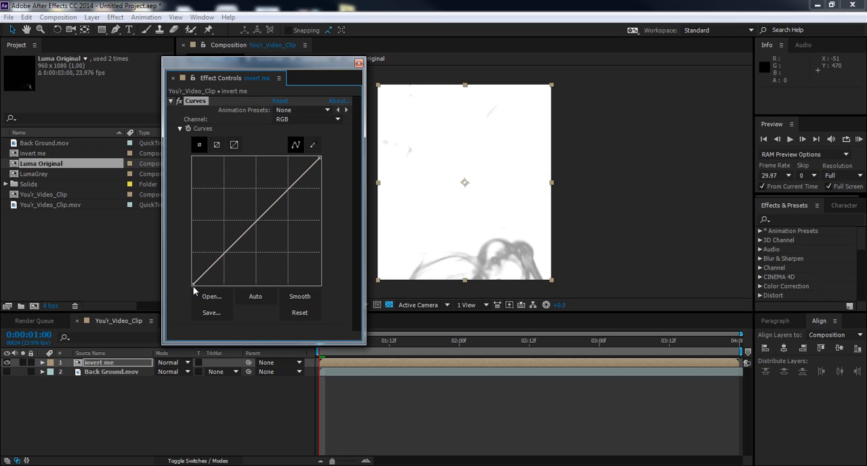
Step: Invert the RGB curve by raising its black point to maximum and lowering its white point to minimum, keeping the smoke preview unobstructed
{"action": "left_click_drag", "start_coordinate": [192, 284], "coordinate": [192, 162]}
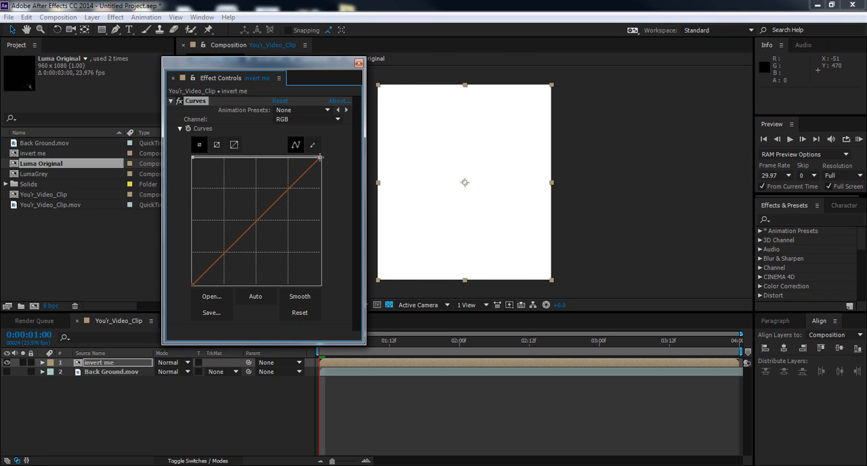
{"action": "left_click_drag", "start_coordinate": [319, 157], "coordinate": [322, 309]}
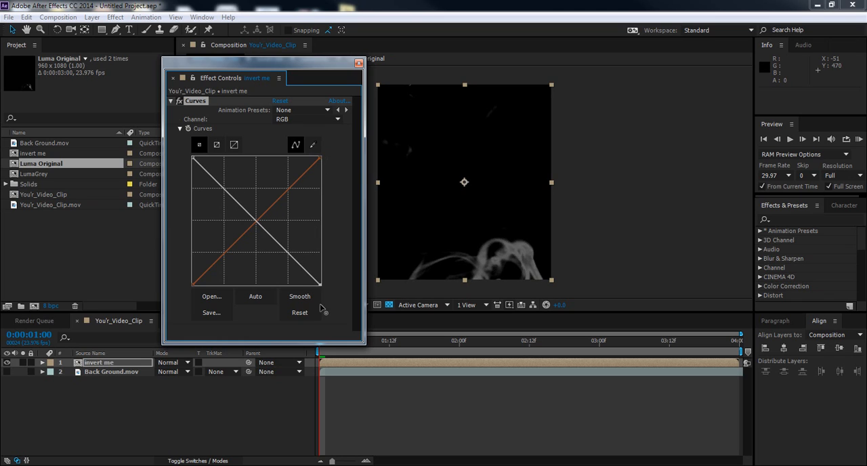
{"action": "left_click", "coordinate": [319, 111]}
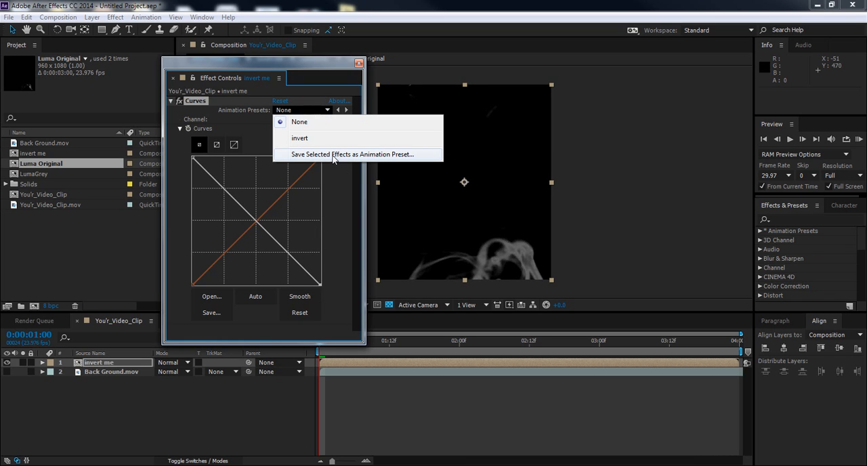
{"action": "left_click", "coordinate": [345, 210]}
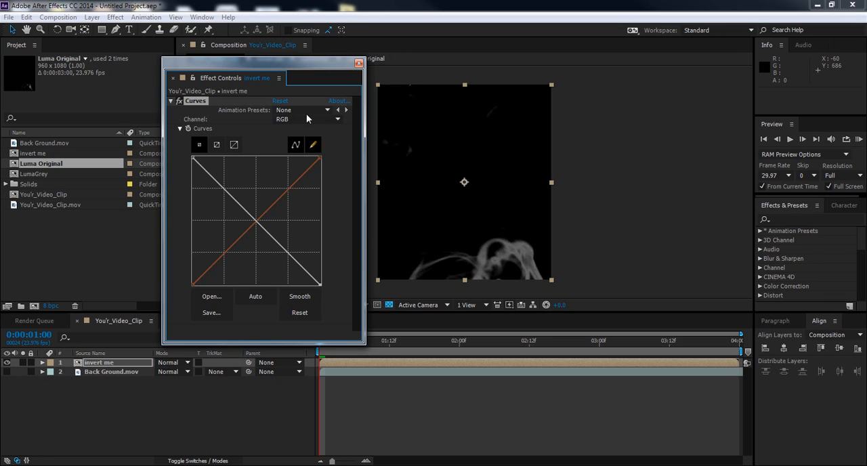
{"action": "left_click_drag", "start_coordinate": [266, 65], "coordinate": [725, 44]}
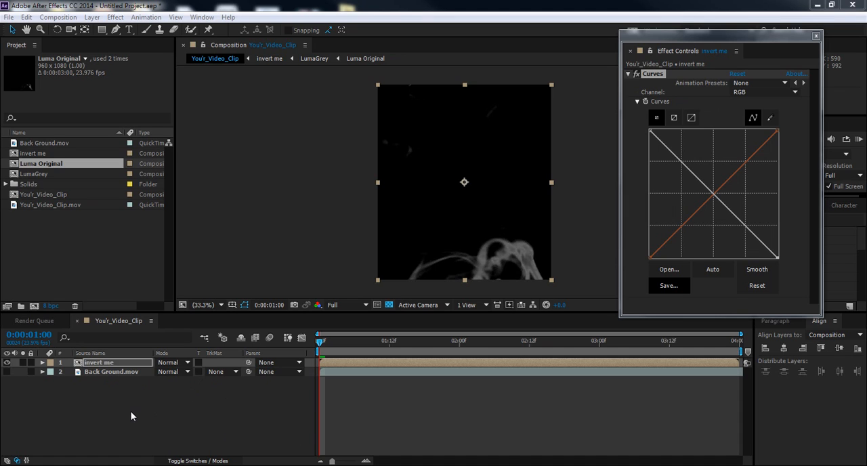
Step: Pre-compose the invert me layer as "In_The_Middle", moving all attributes into the new composition, and clear the floating effect controls out of view
{"action": "right_click", "coordinate": [100, 363]}
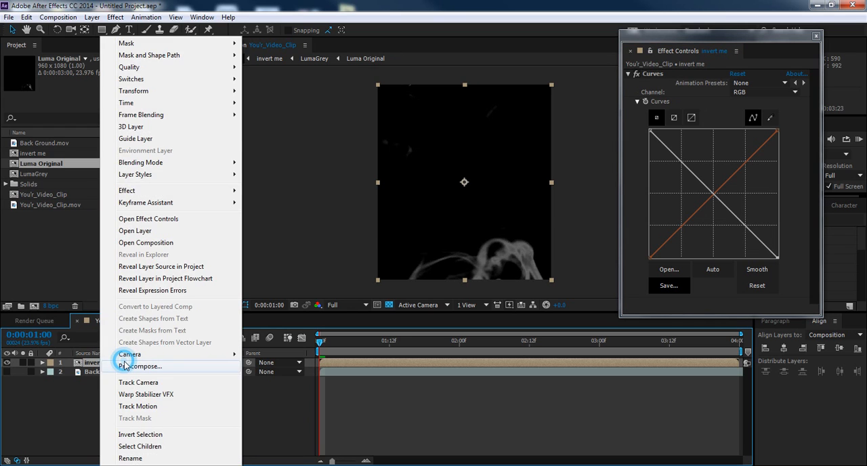
{"action": "left_click", "coordinate": [129, 366]}
{"action": "right_click", "coordinate": [219, 97]}
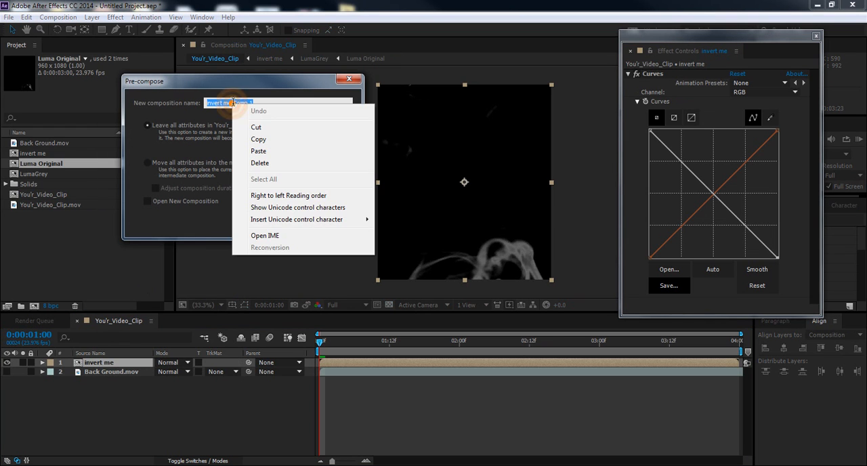
{"action": "left_click", "coordinate": [271, 151]}
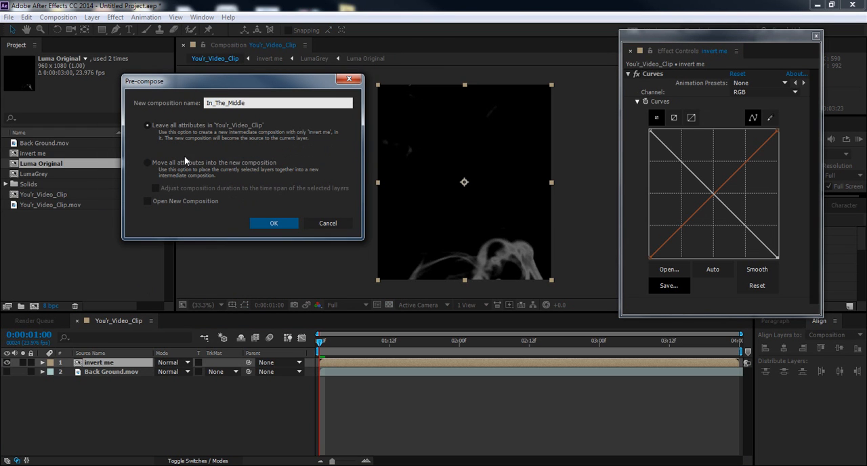
{"action": "left_click", "coordinate": [148, 164]}
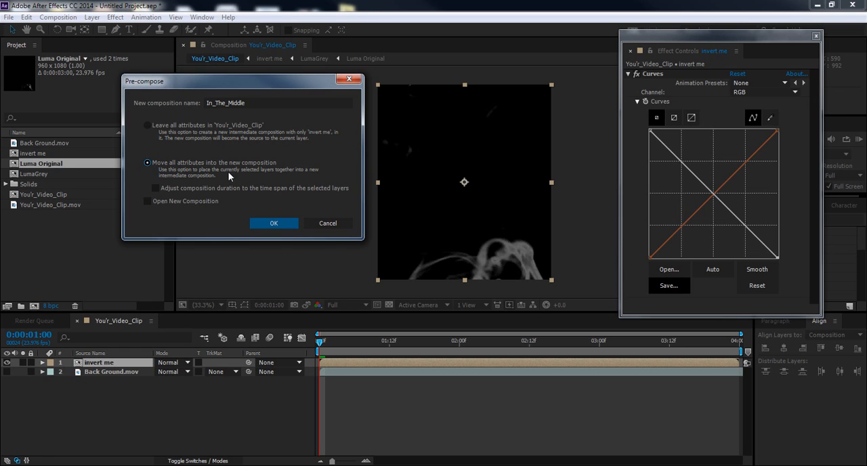
{"action": "left_click", "coordinate": [265, 224]}
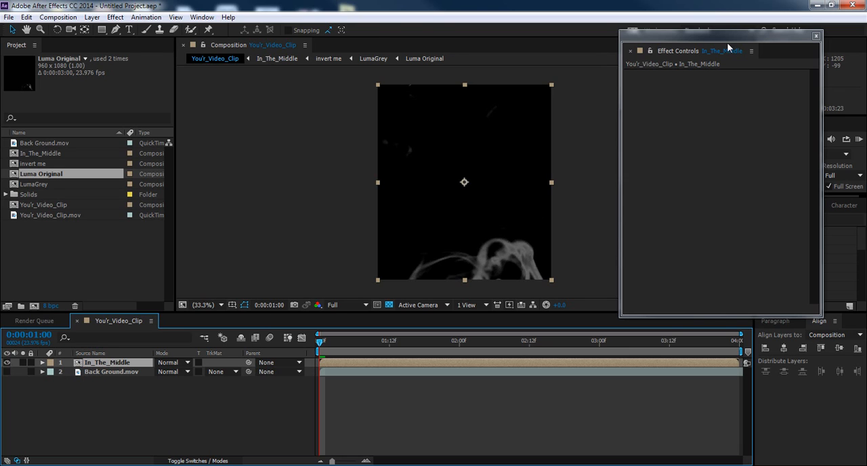
{"action": "left_click_drag", "start_coordinate": [717, 37], "coordinate": [866, 112]}
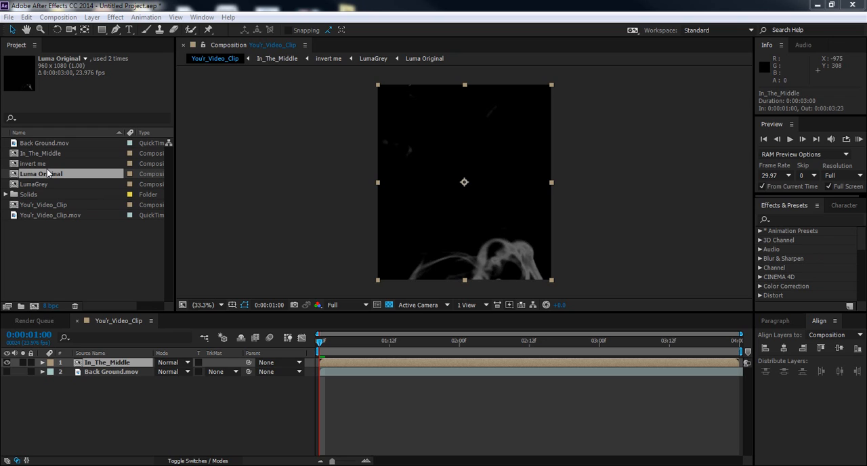
Step: Place another copy of Luma Original above In_The_Middle and make the Back Ground.mov layer visible, toggling layer visibility to compare
{"action": "left_click_drag", "start_coordinate": [49, 174], "coordinate": [99, 363]}
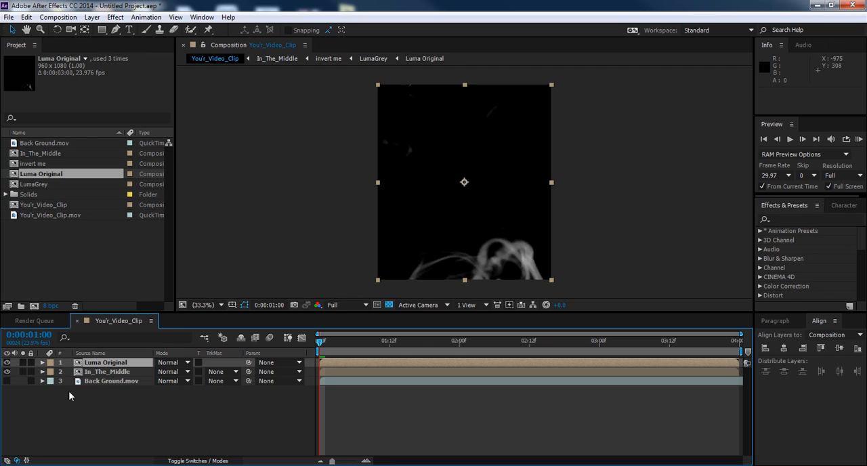
{"action": "left_click", "coordinate": [7, 381]}
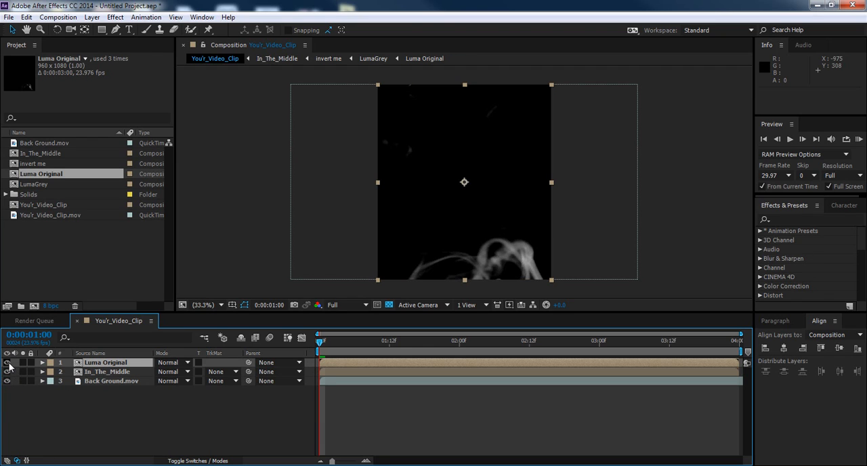
{"action": "left_click", "coordinate": [8, 363]}
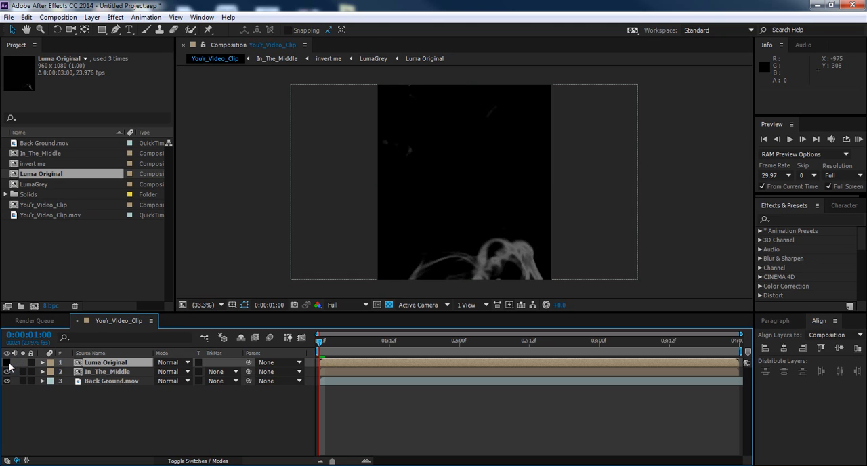
{"action": "left_click", "coordinate": [9, 363]}
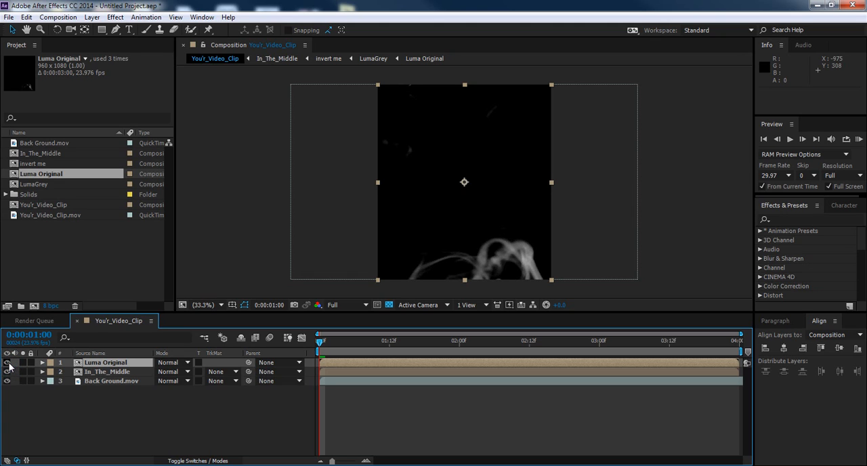
{"action": "left_click", "coordinate": [6, 382]}
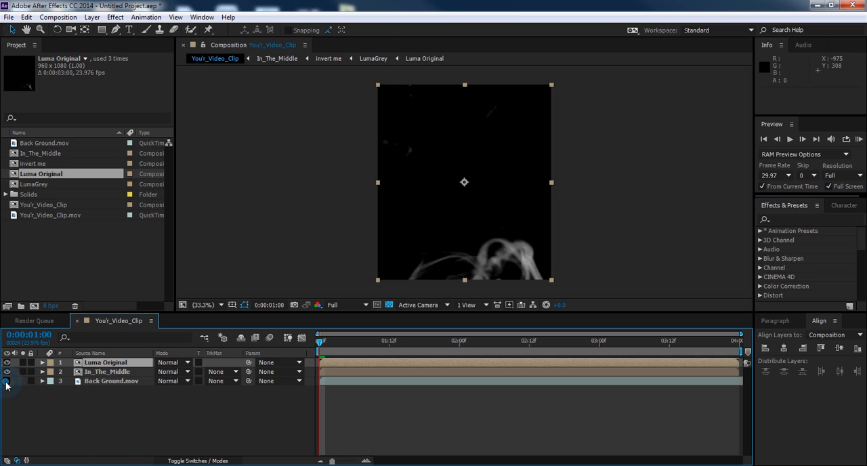
{"action": "left_click", "coordinate": [6, 381]}
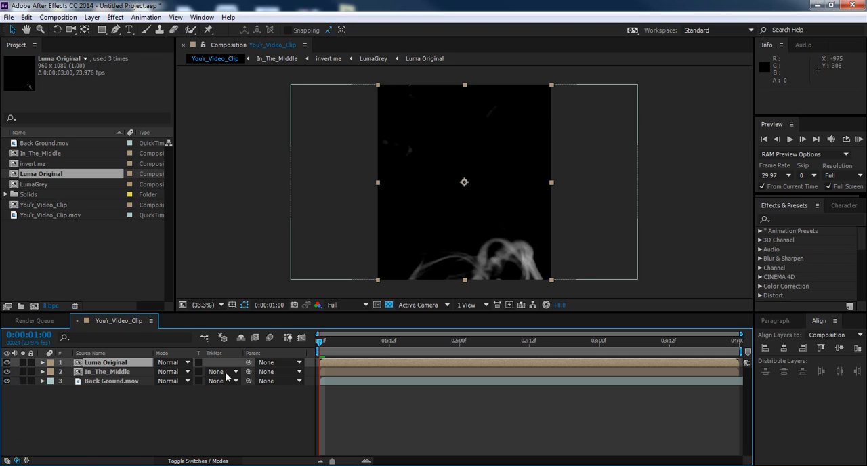
Step: Try the Add blending mode on In_The_Middle, set it to Screen, and run a RAM preview of the composite
{"action": "left_click", "coordinate": [190, 371]}
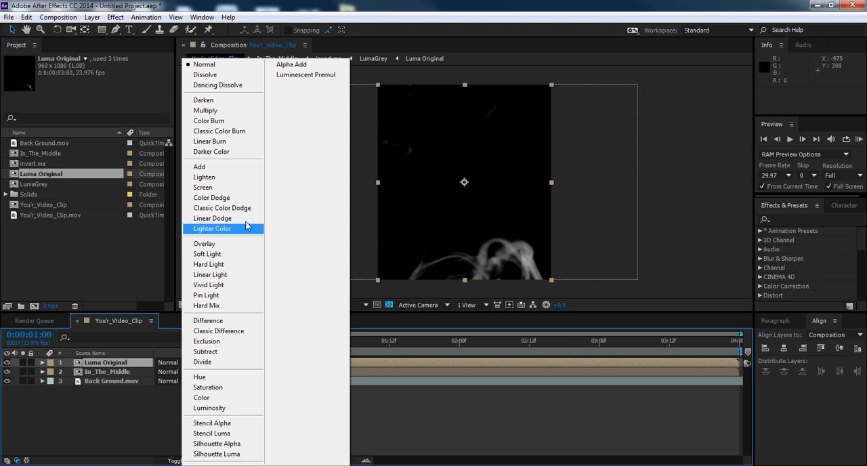
{"action": "left_click", "coordinate": [252, 167]}
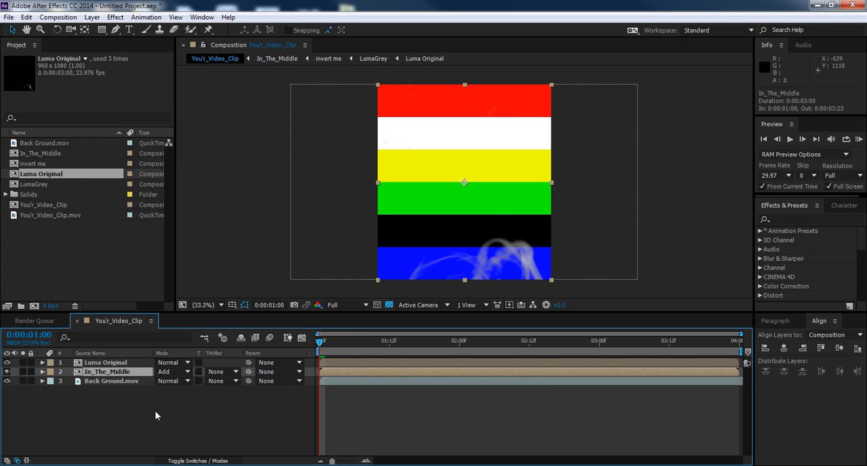
{"action": "left_click", "coordinate": [187, 372]}
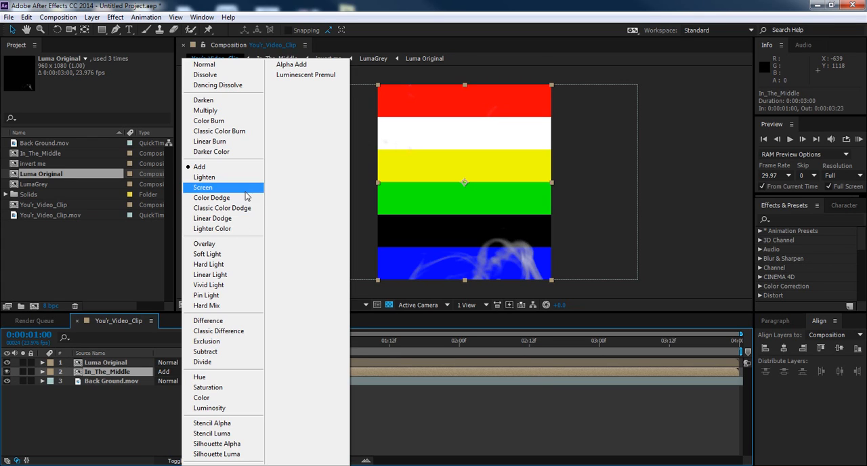
{"action": "left_click", "coordinate": [245, 194]}
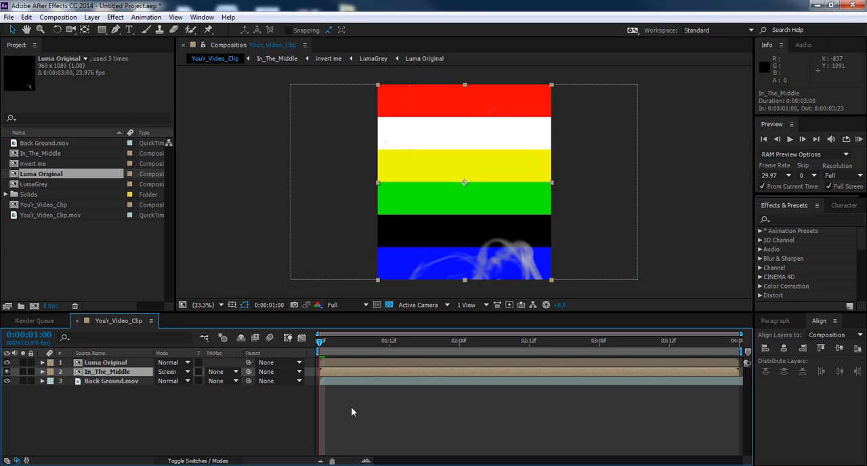
{"action": "key", "text": "KP_0"}
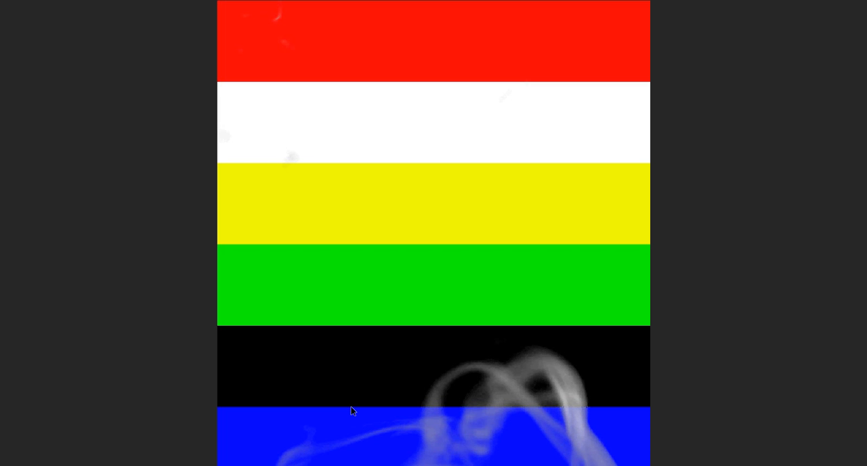